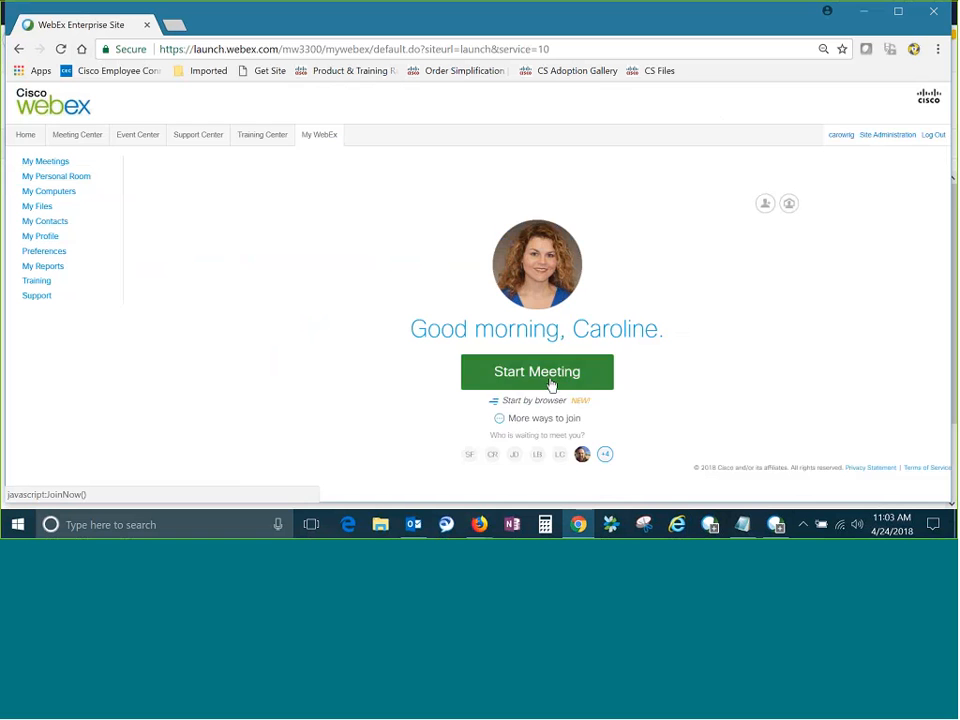
Start the personal room meeting and select Integrated Camera as the video connection.
left_click(549, 383)
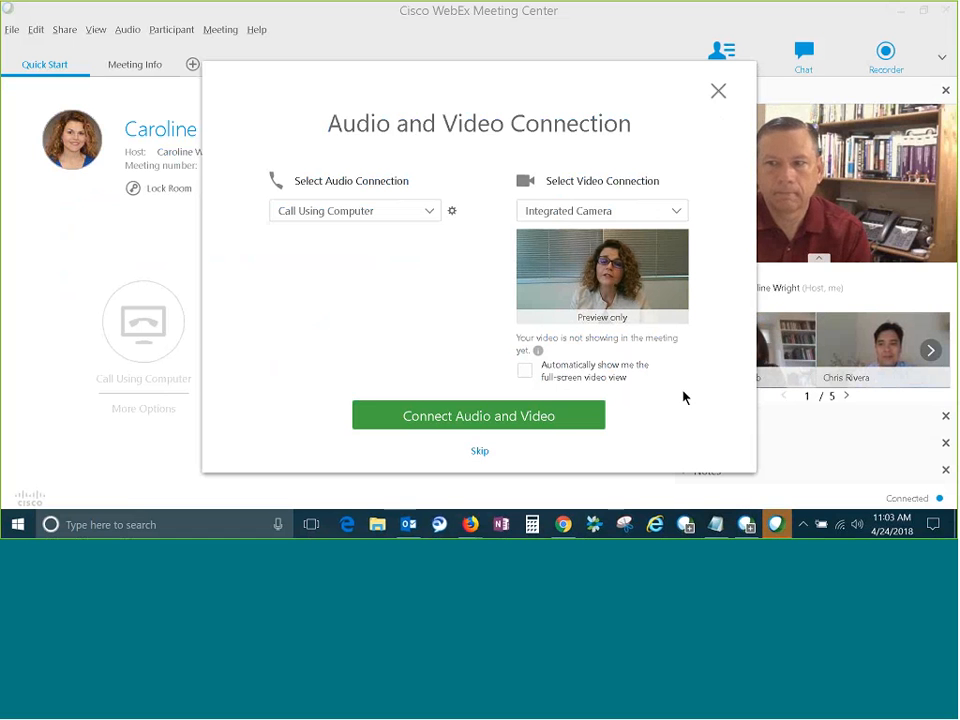
left_click(677, 211)
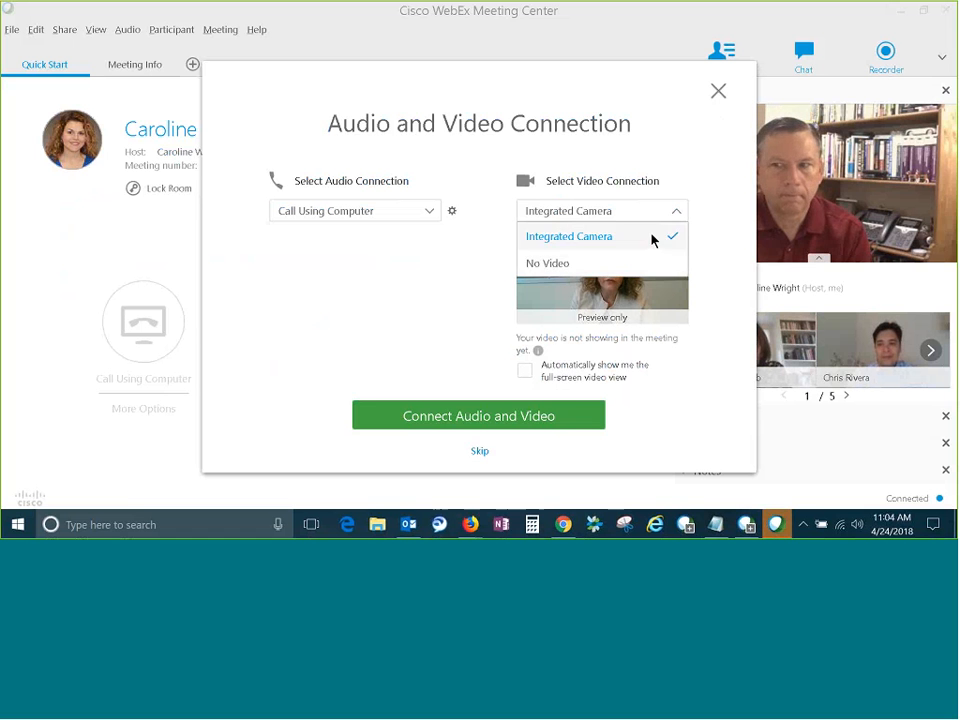
left_click(652, 240)
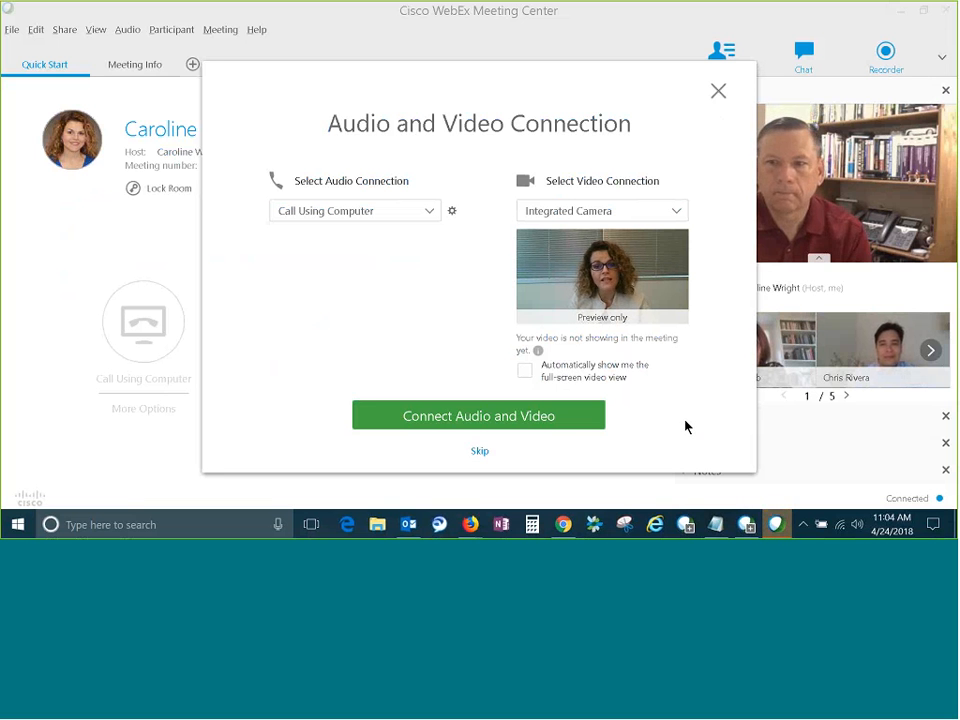
Set the audio connection to Call Me with the other saved phone number and connect audio and video.
left_click(430, 214)
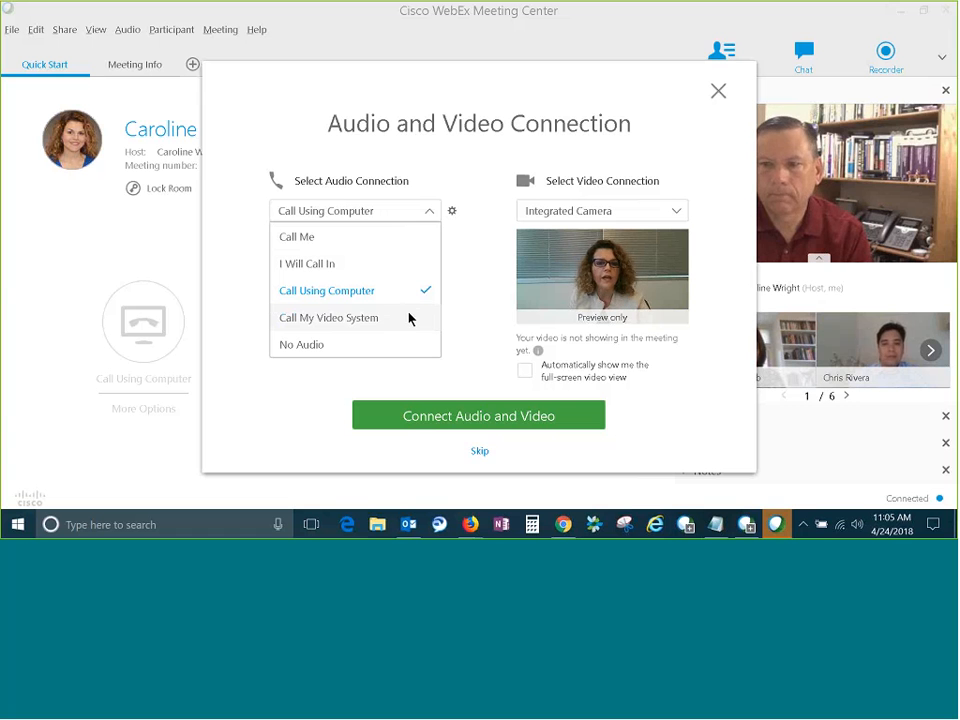
left_click(390, 237)
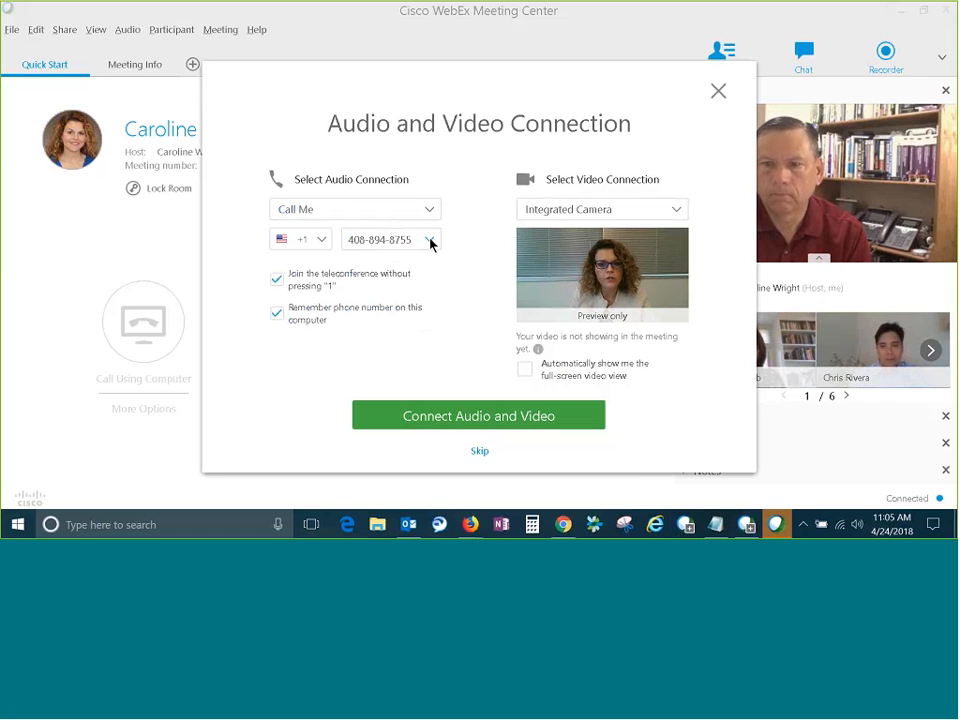
left_click(430, 241)
left_click(397, 289)
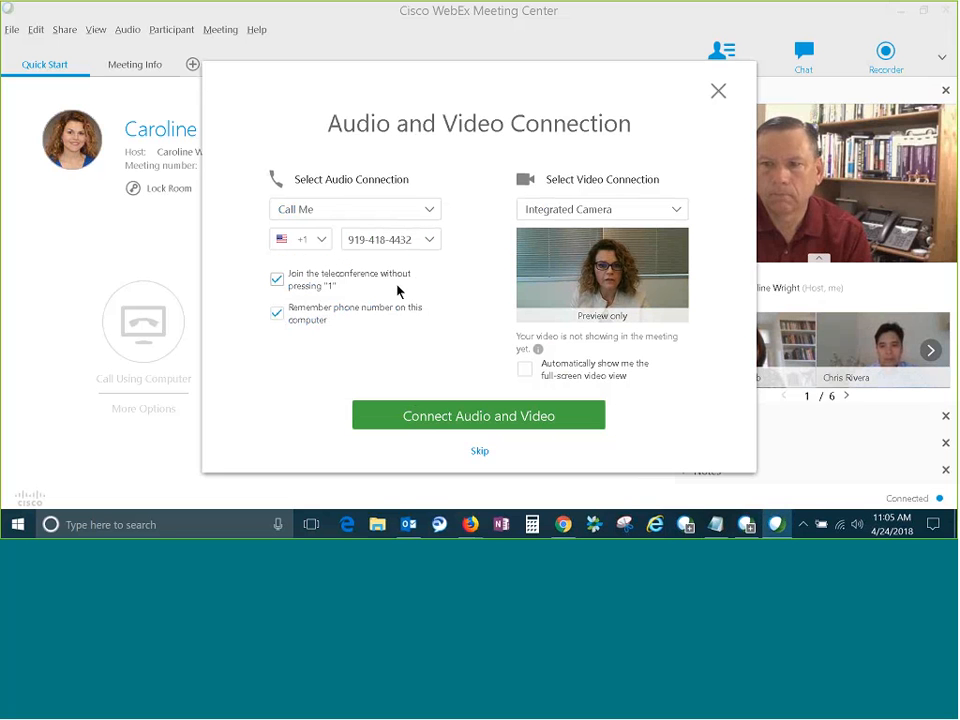
left_click(498, 423)
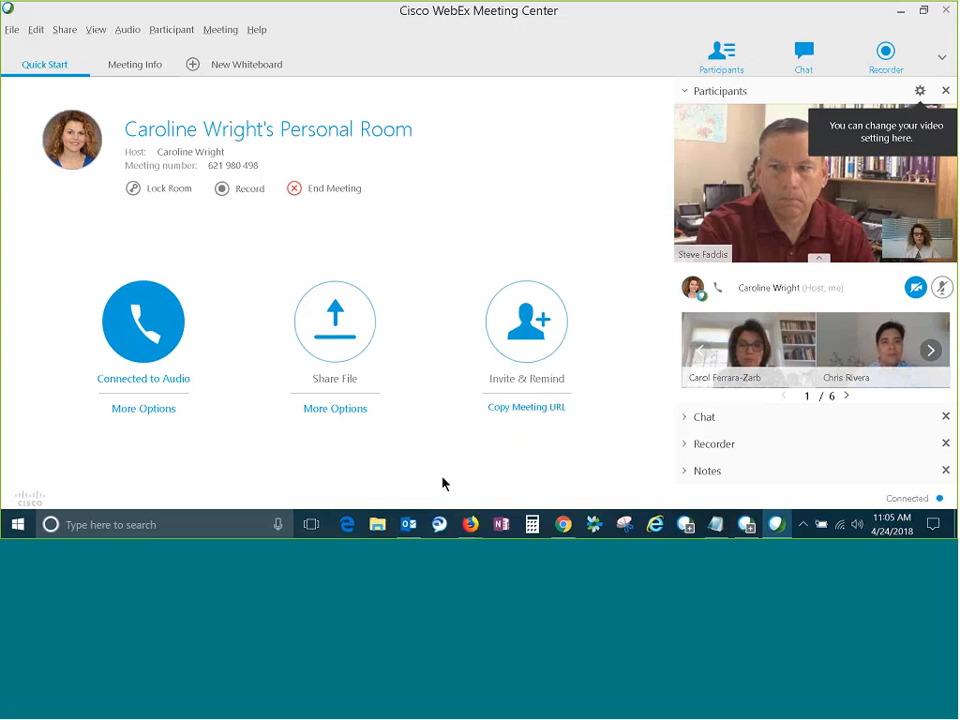
Lock the video view on the host for everyone in the meeting.
mouse_move(761, 186)
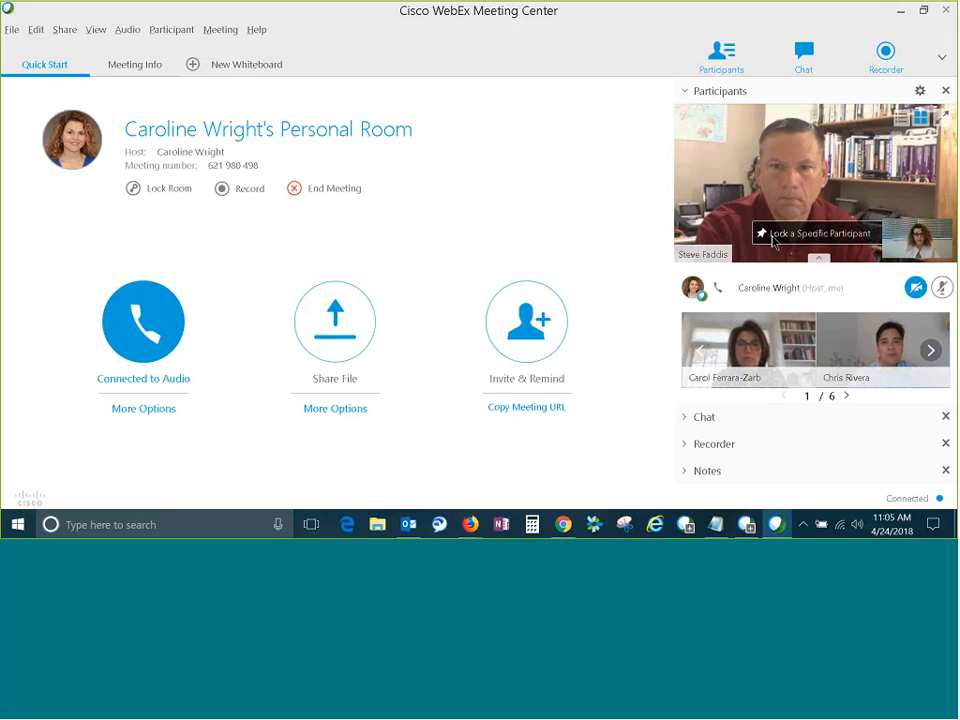
mouse_move(921, 241)
mouse_move(781, 246)
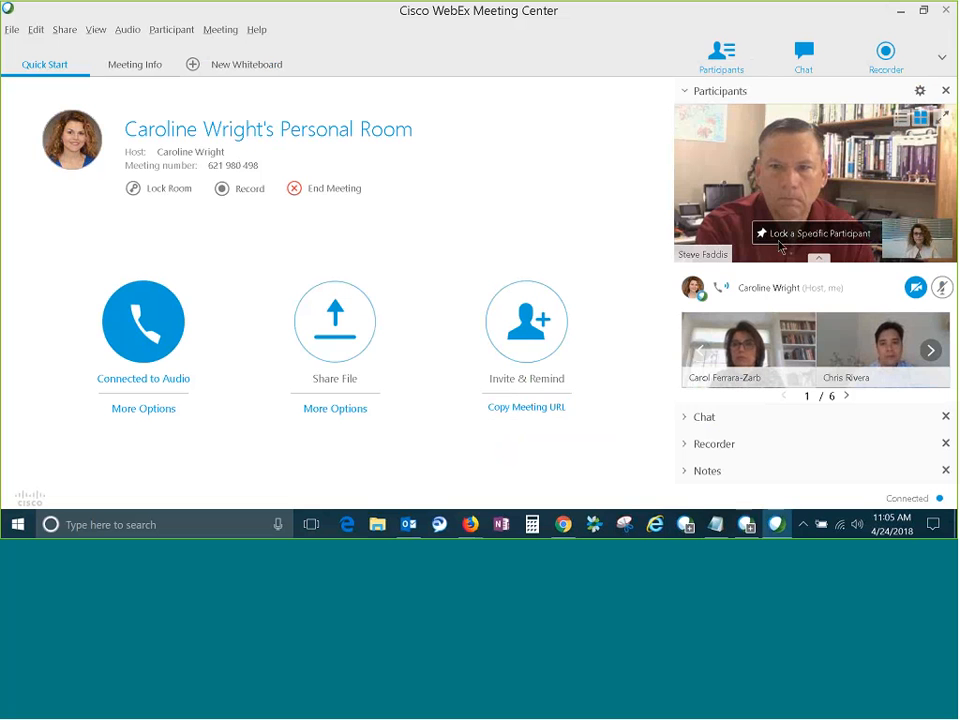
left_click(776, 236)
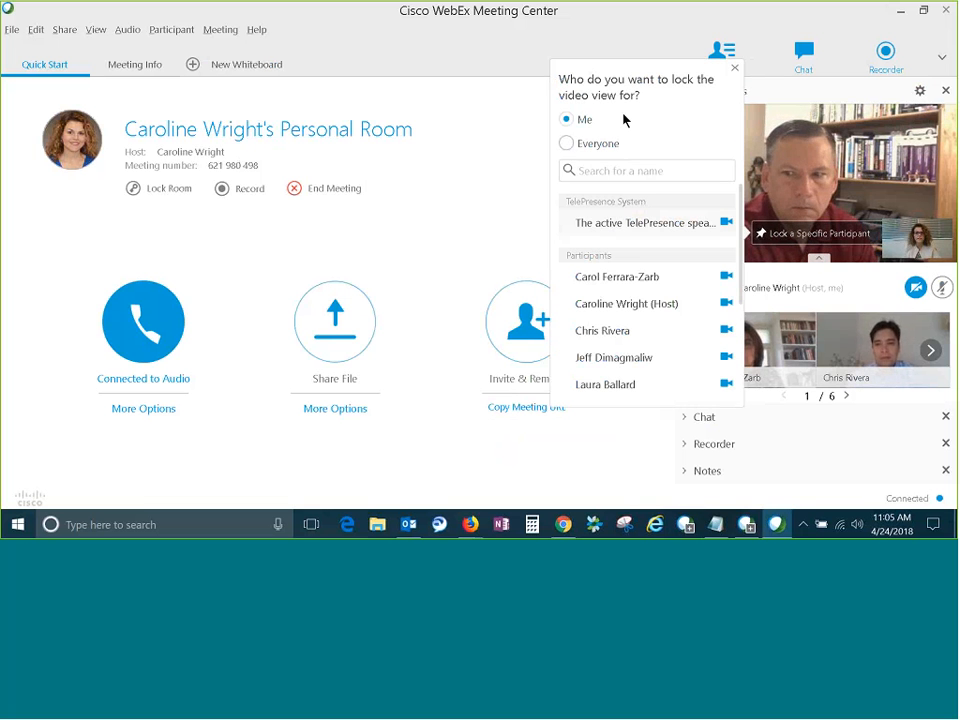
left_click(567, 144)
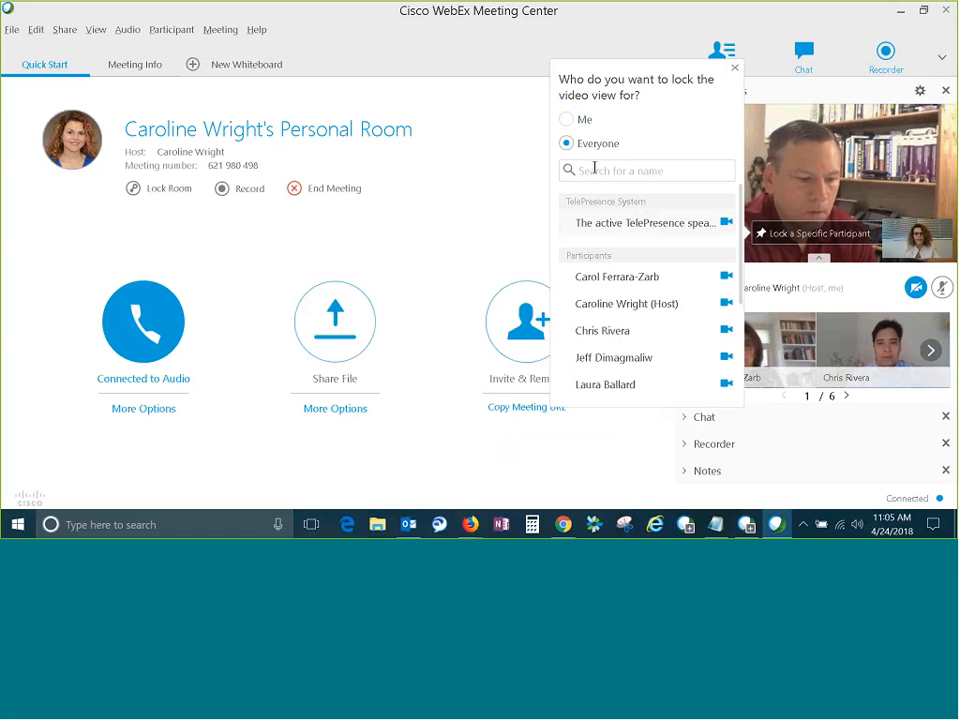
left_click(611, 305)
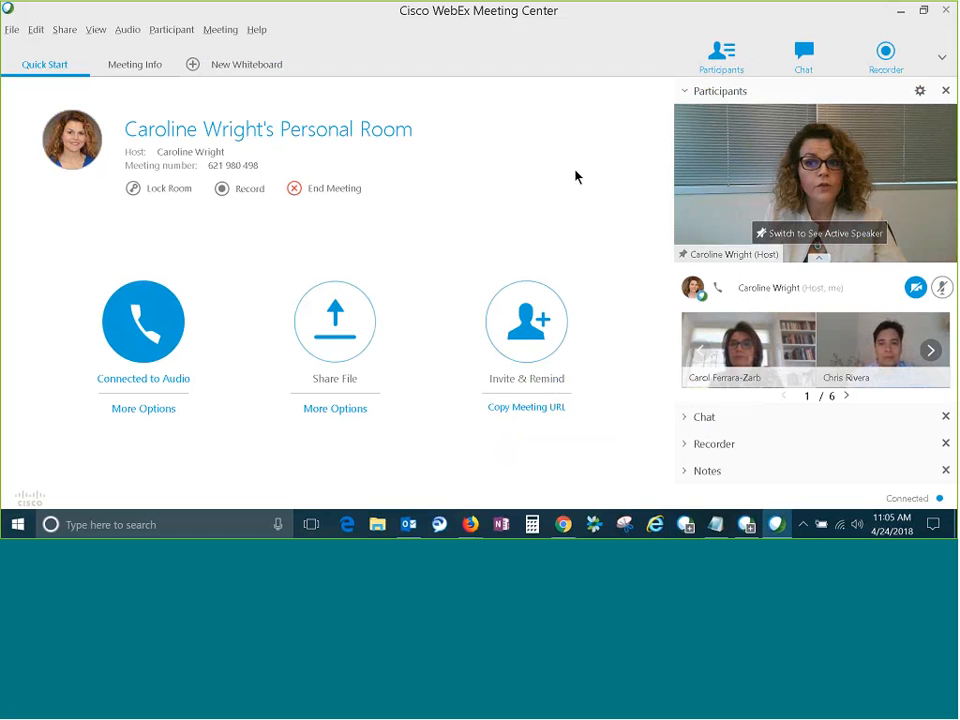
Expand the participants' video to the full-screen view.
mouse_move(880, 197)
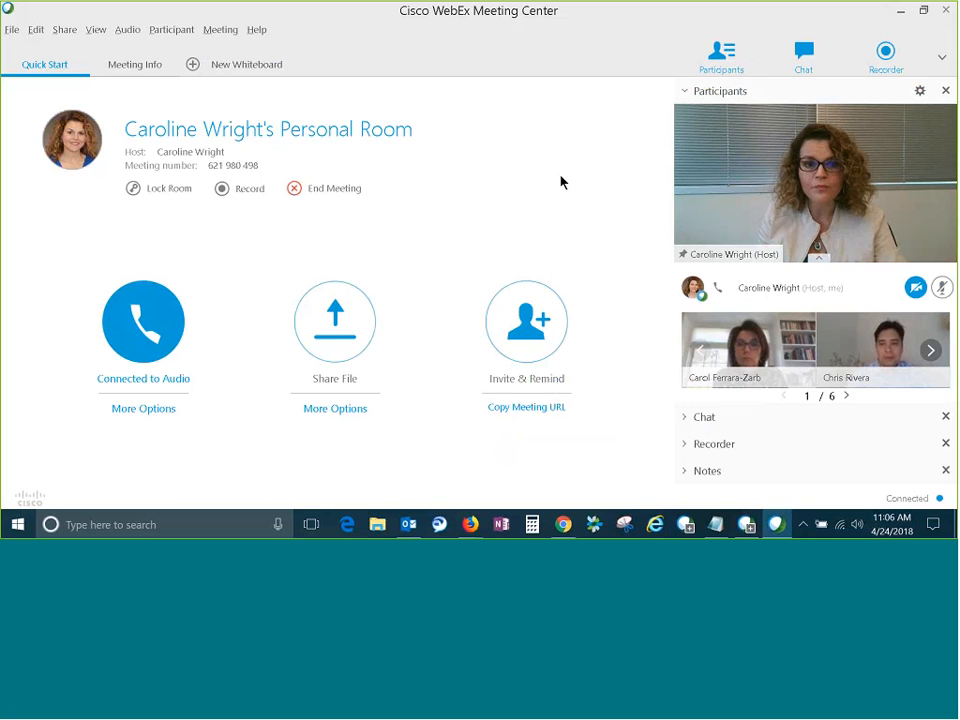
mouse_move(810, 188)
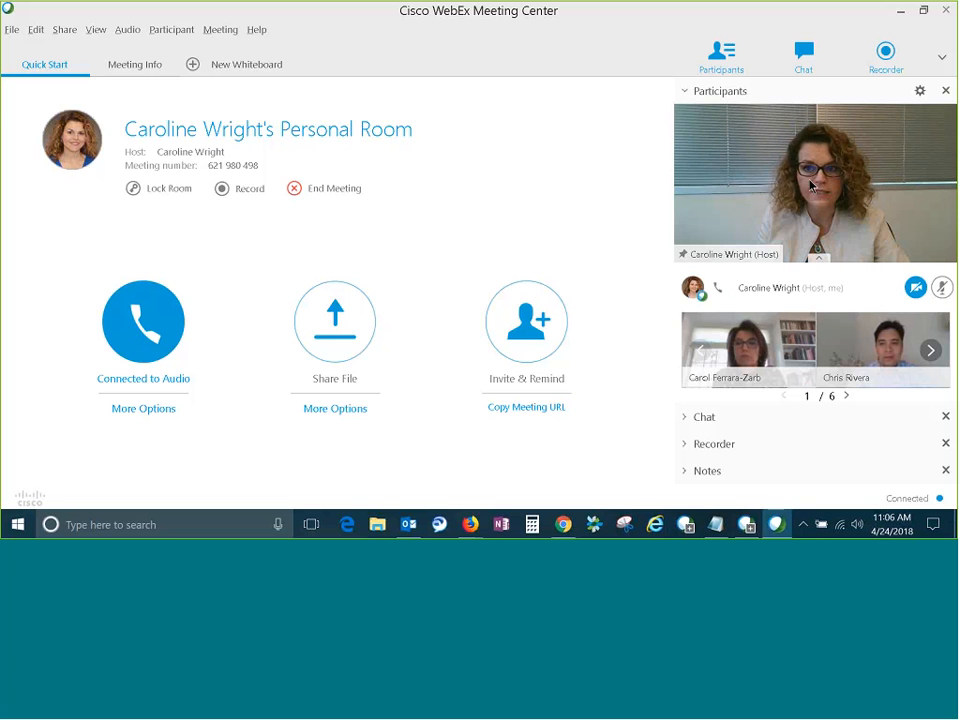
mouse_move(928, 146)
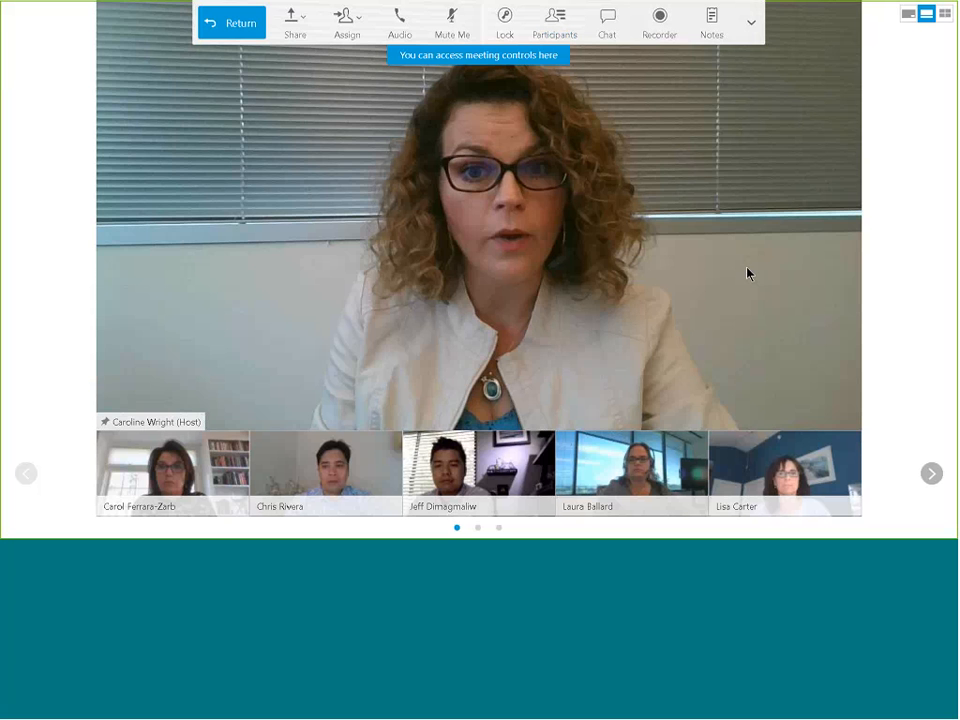
mouse_move(748, 272)
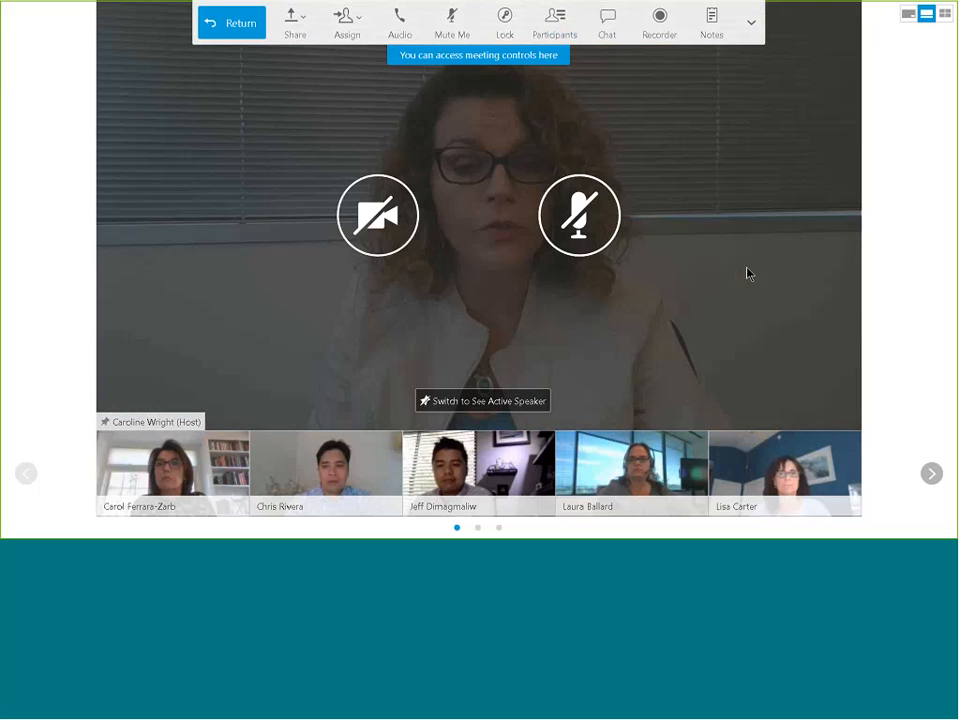
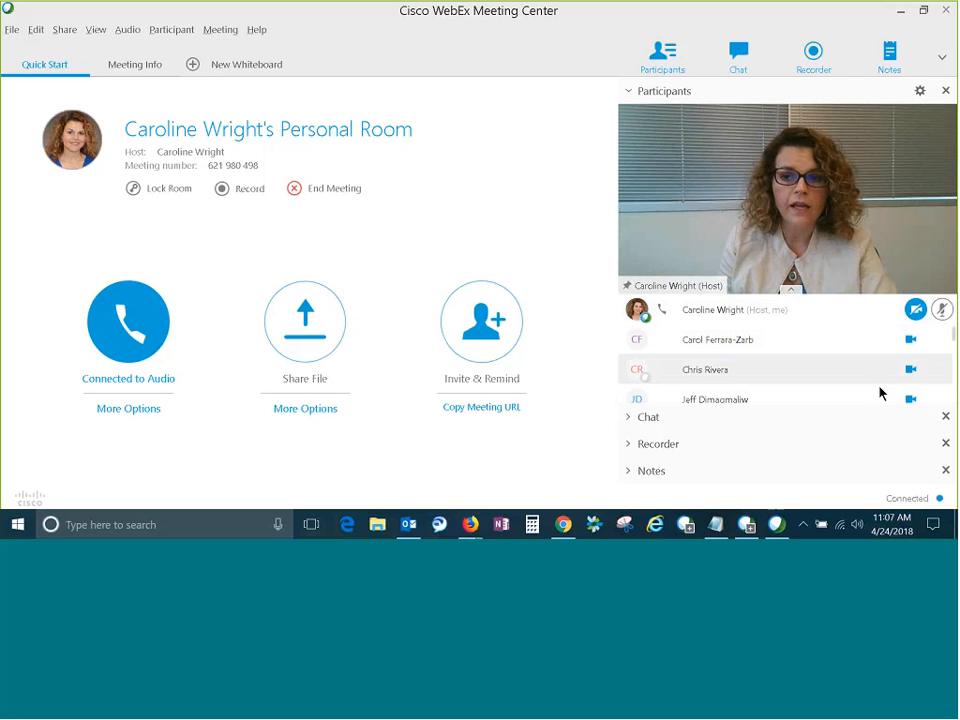
Mute the host's own microphone and review the mute and unmute options for participants.
left_click(942, 311)
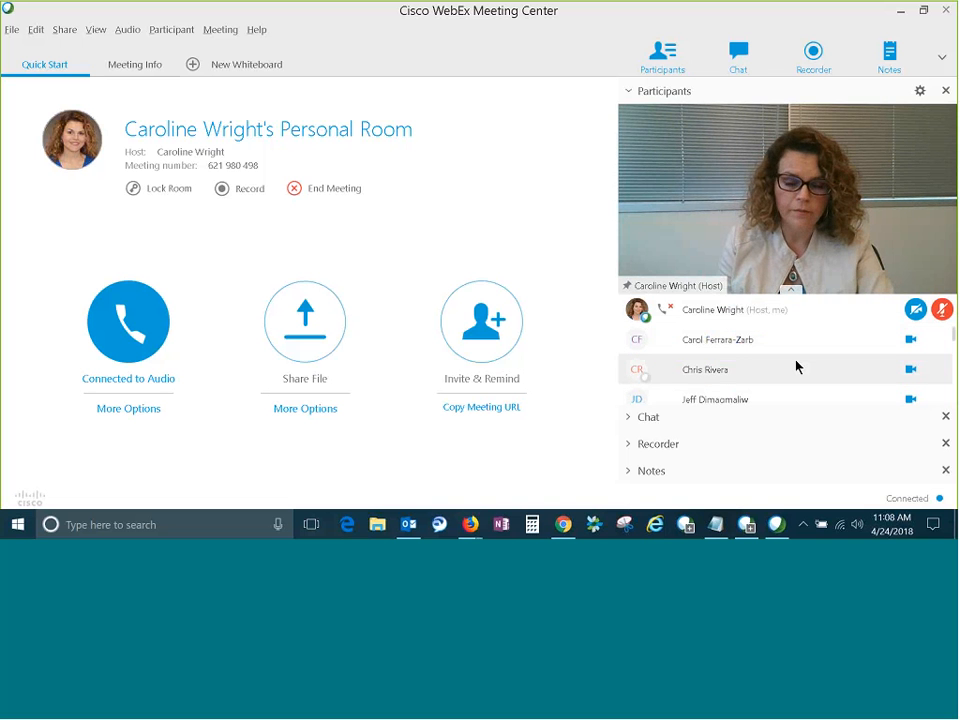
right_click(775, 318)
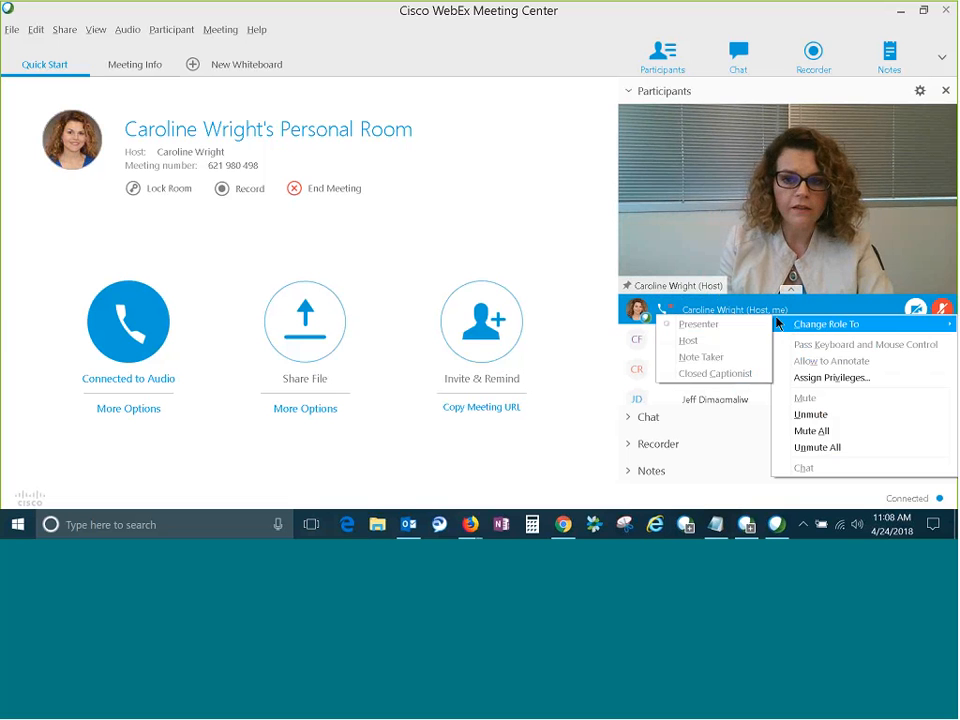
left_click(922, 96)
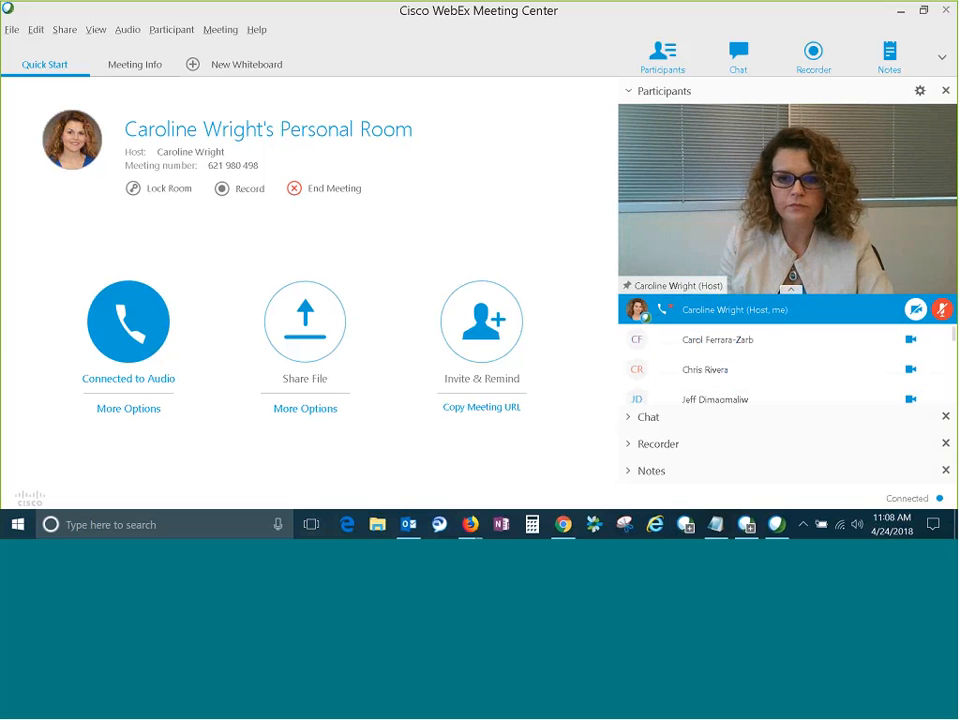
right_click(786, 322)
mouse_move(787, 322)
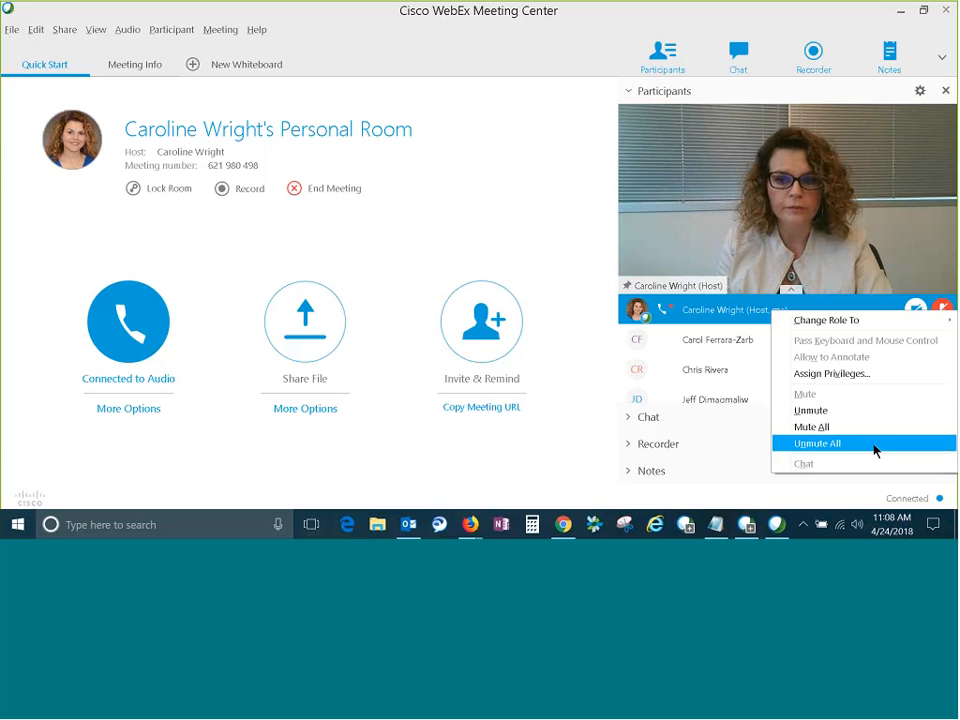
left_click(515, 223)
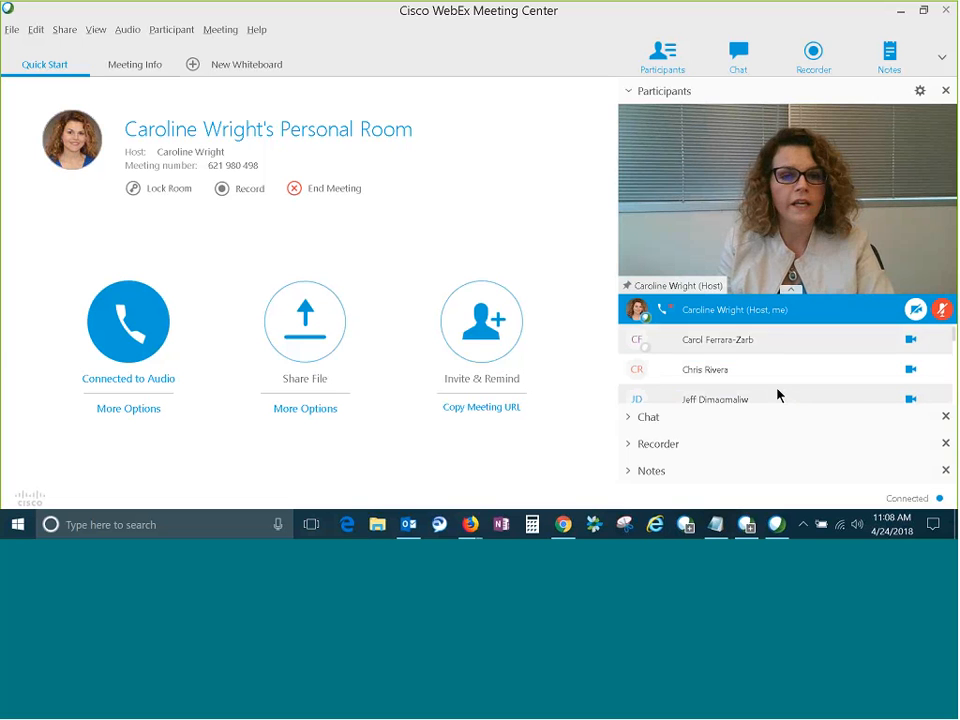
Unmute the host's microphone and review the Mute on Entry and Entry and Exit Tone options.
left_click(165, 29)
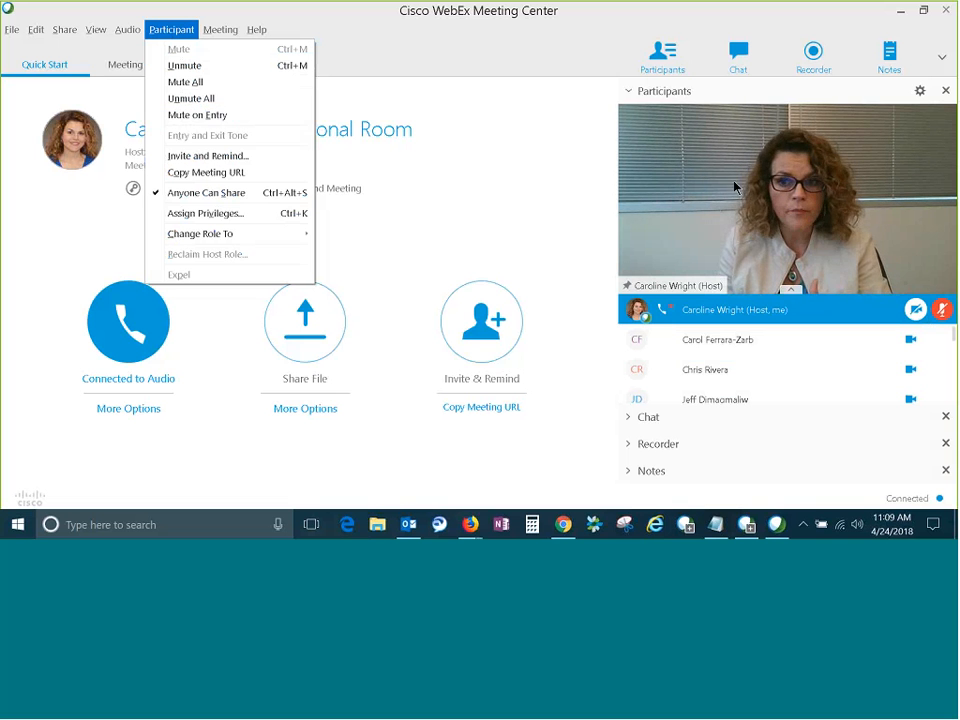
left_click(943, 310)
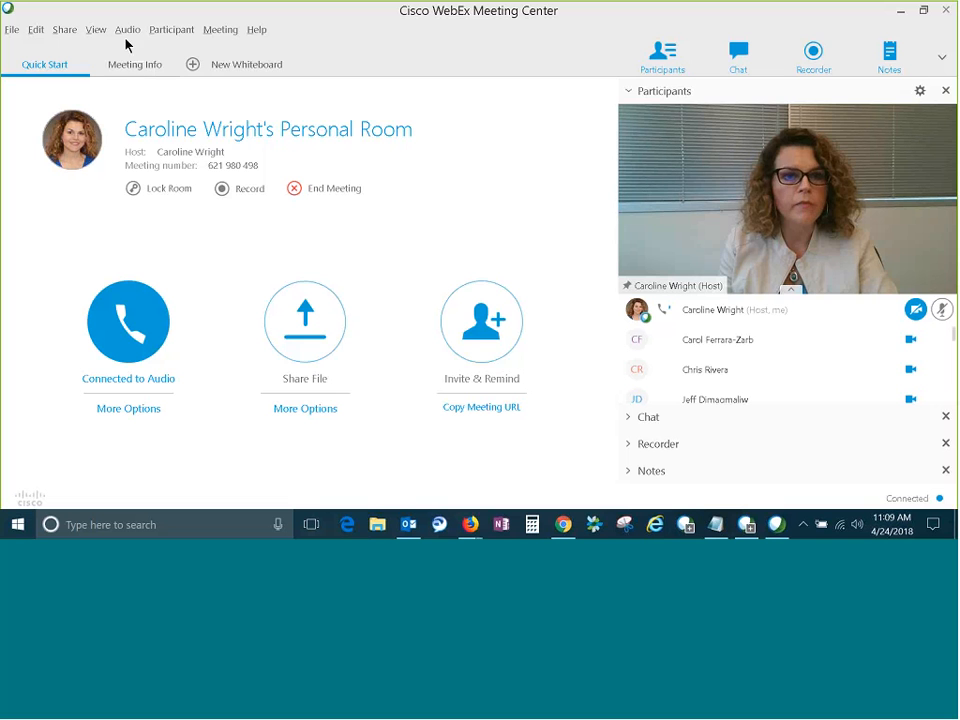
left_click(156, 33)
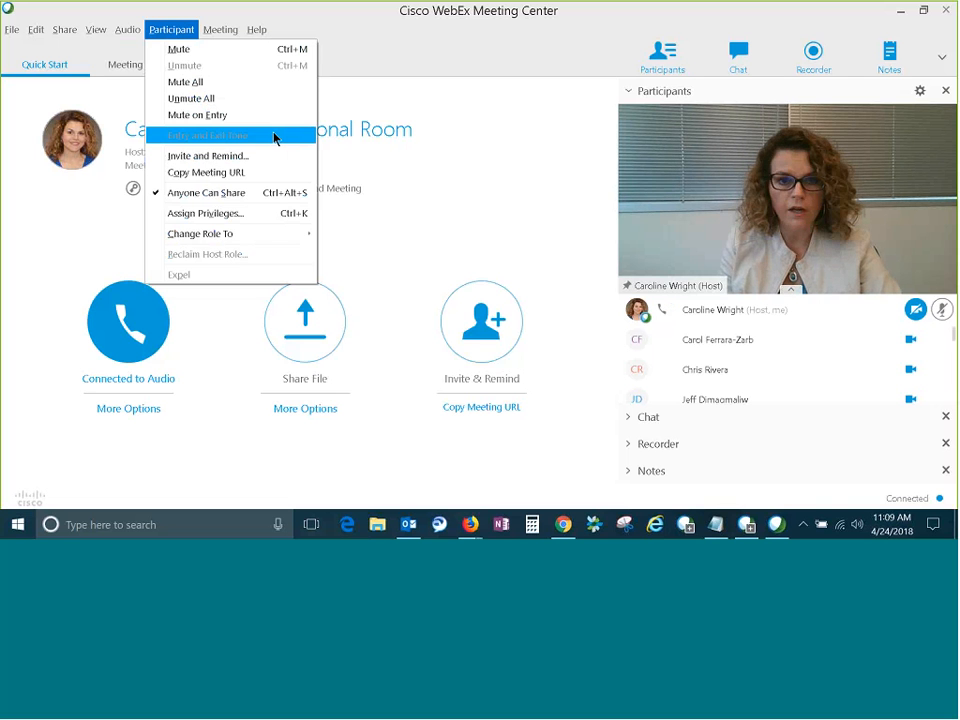
left_click(502, 197)
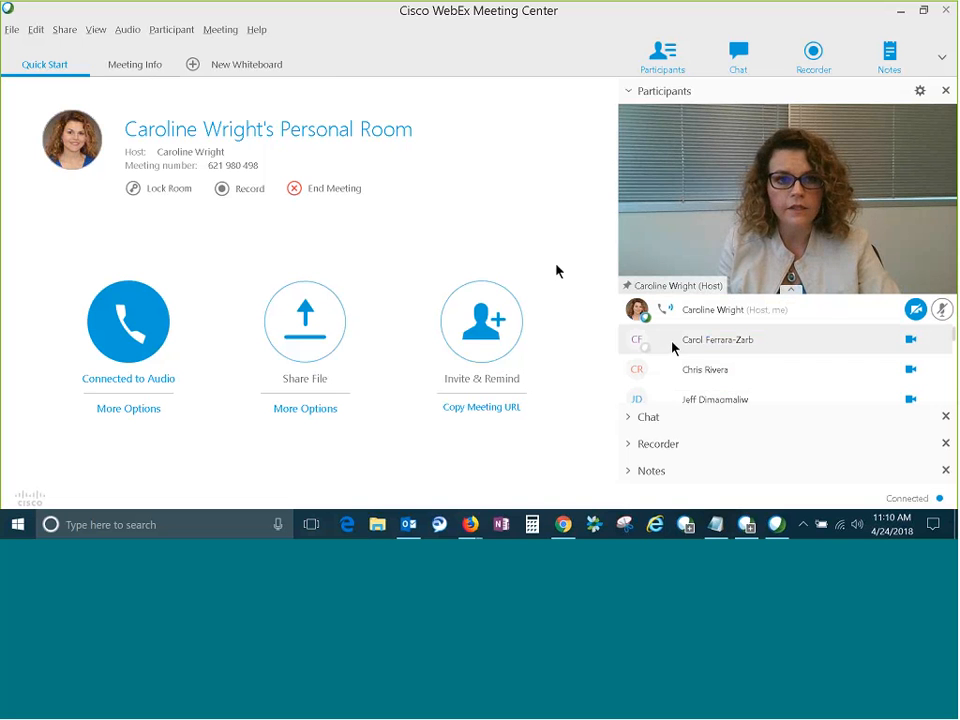
Turn off Anyone Can Share for the meeting's participants.
left_click(173, 31)
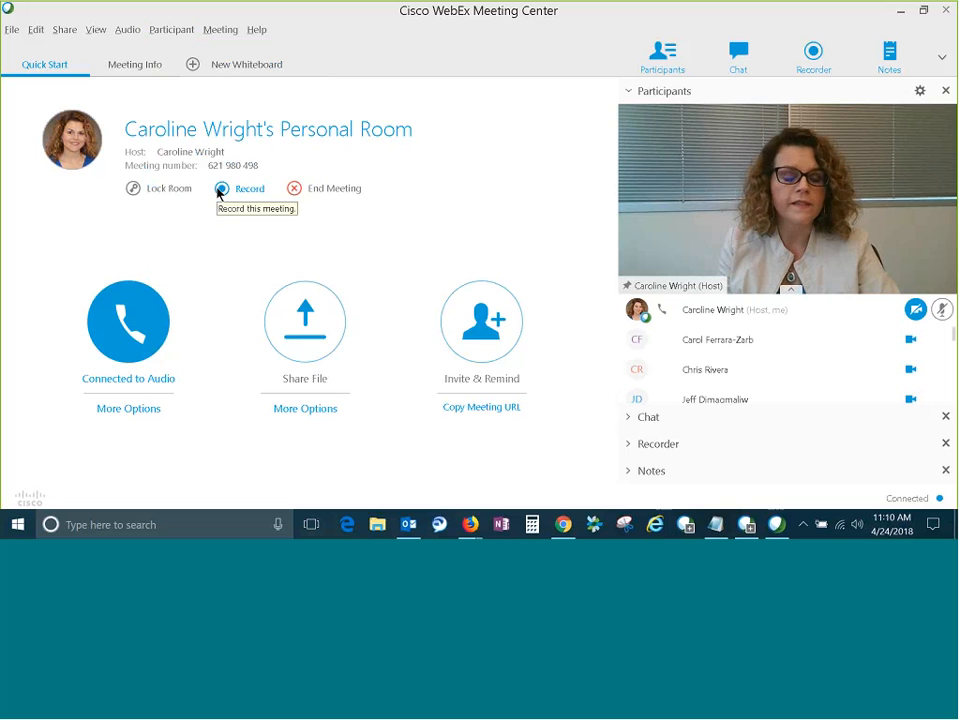
left_click(152, 30)
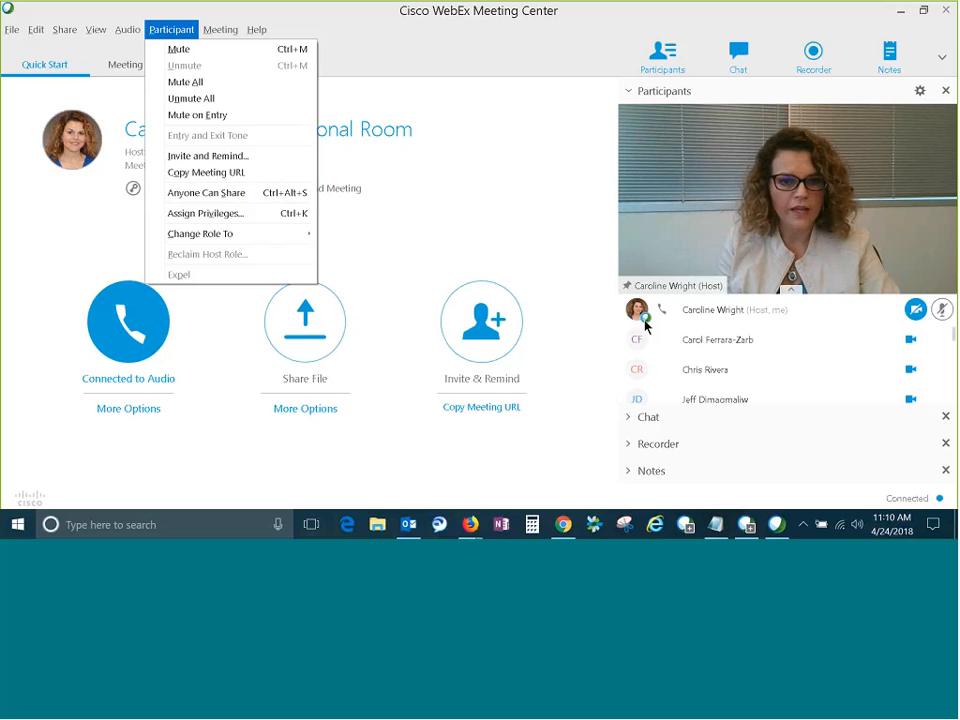
left_click(486, 220)
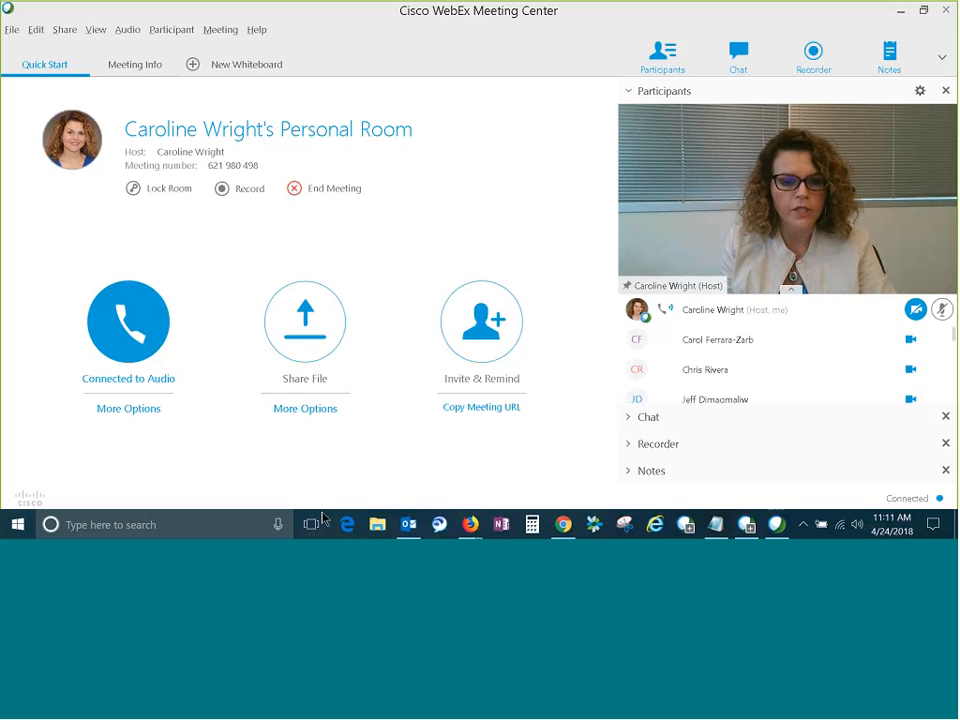
Start sharing a file and browse to the All for Quick Class folder on the Desktop.
left_click(309, 410)
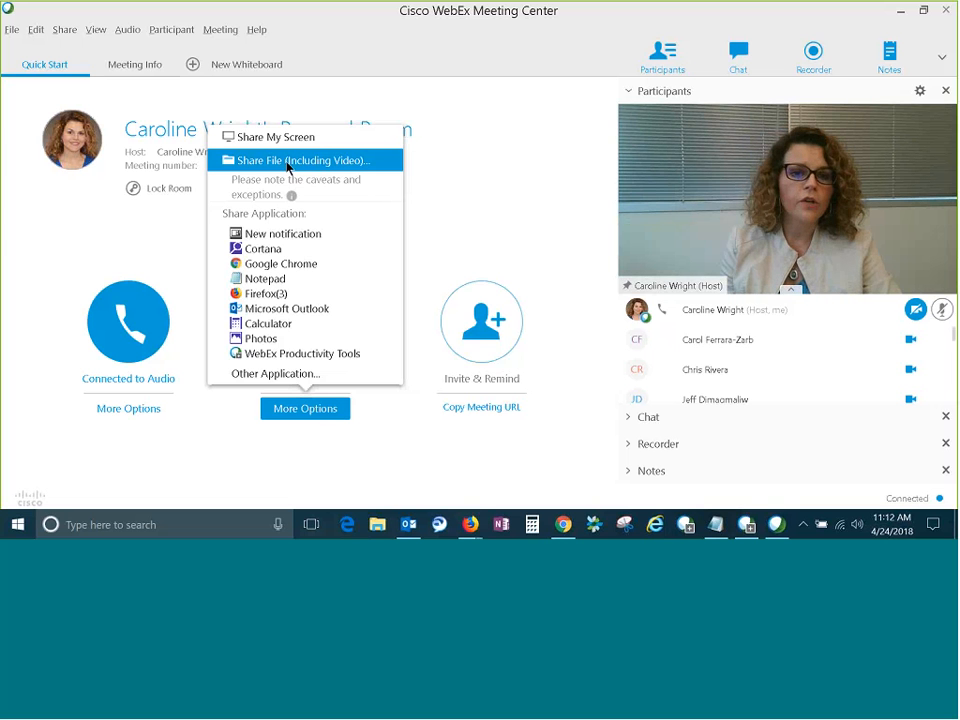
left_click(251, 164)
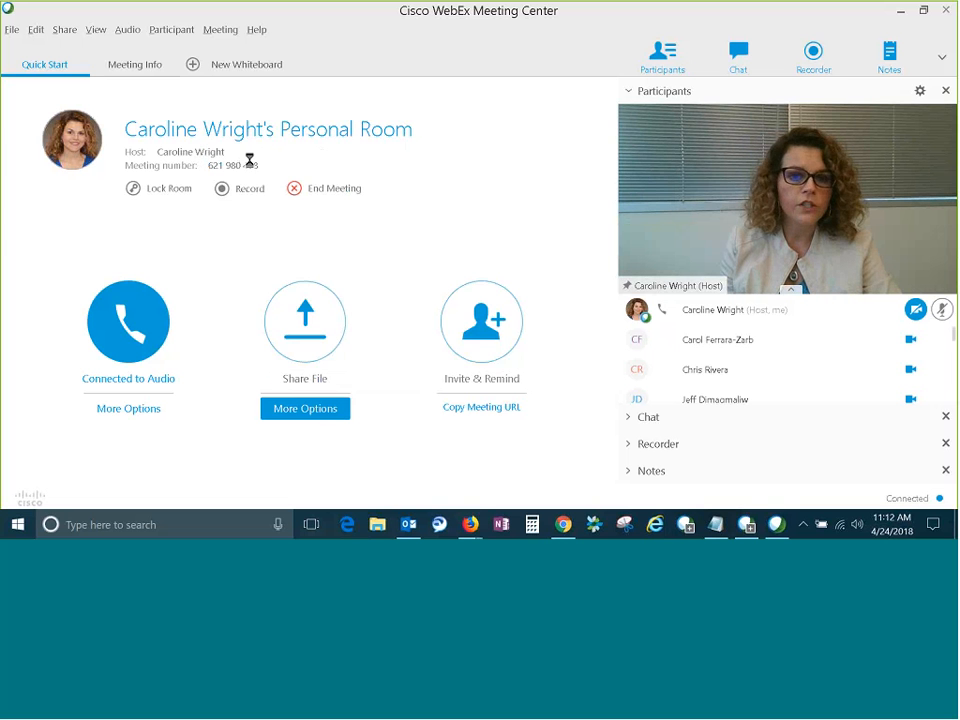
left_click(465, 136)
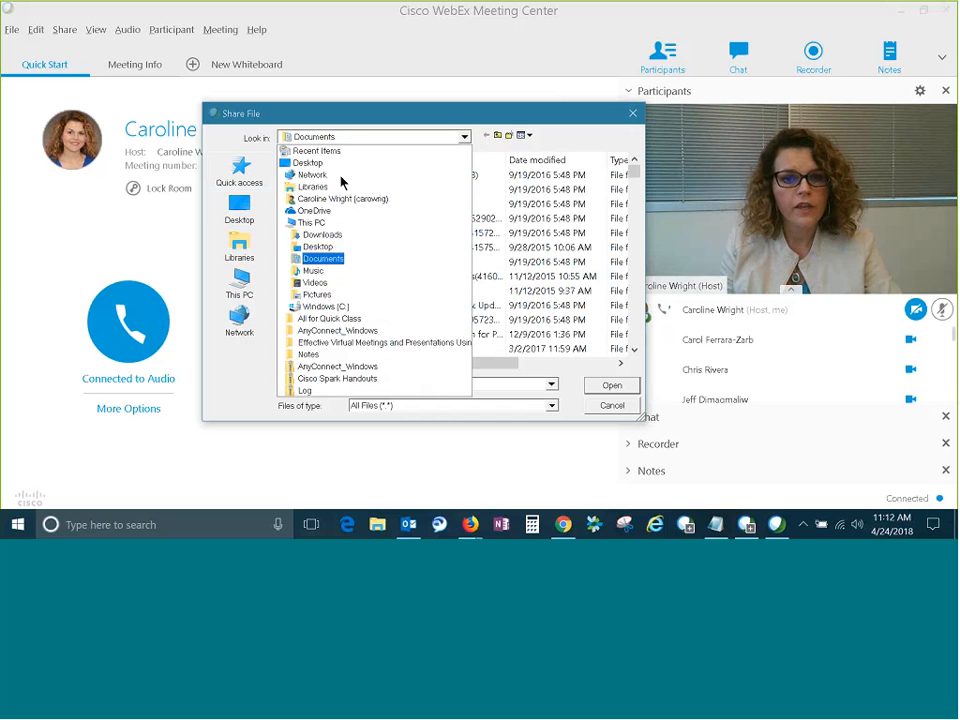
left_click(310, 163)
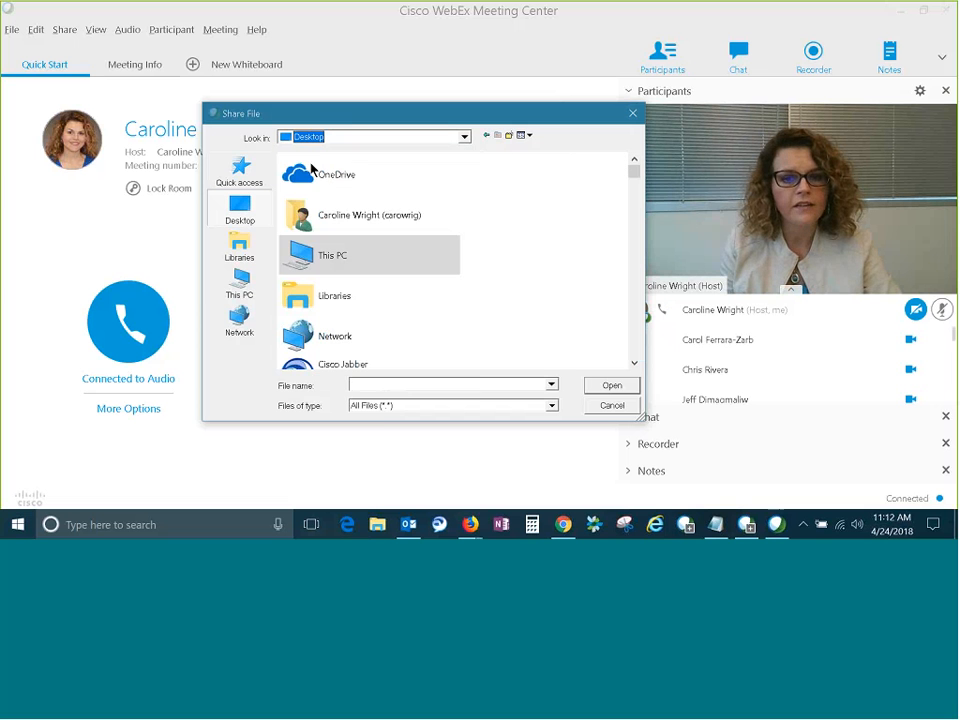
left_click(631, 364)
left_click(631, 364)
left_click(631, 364)
left_click(631, 364)
left_click(631, 364)
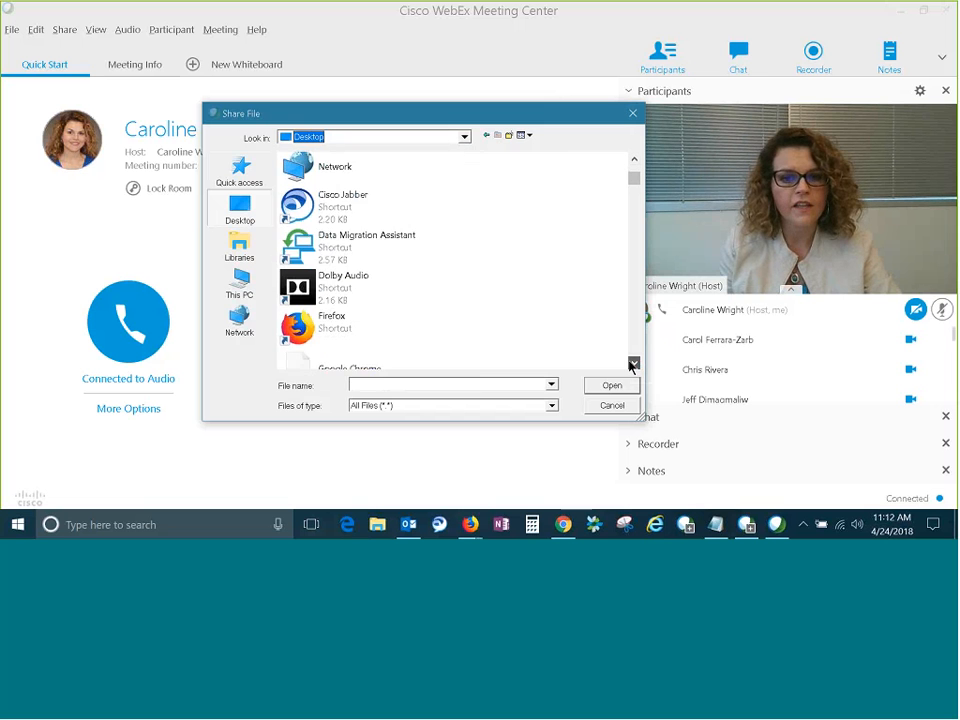
left_click(631, 364)
left_click(631, 364)
left_click(631, 364)
left_click(631, 364)
left_click(631, 364)
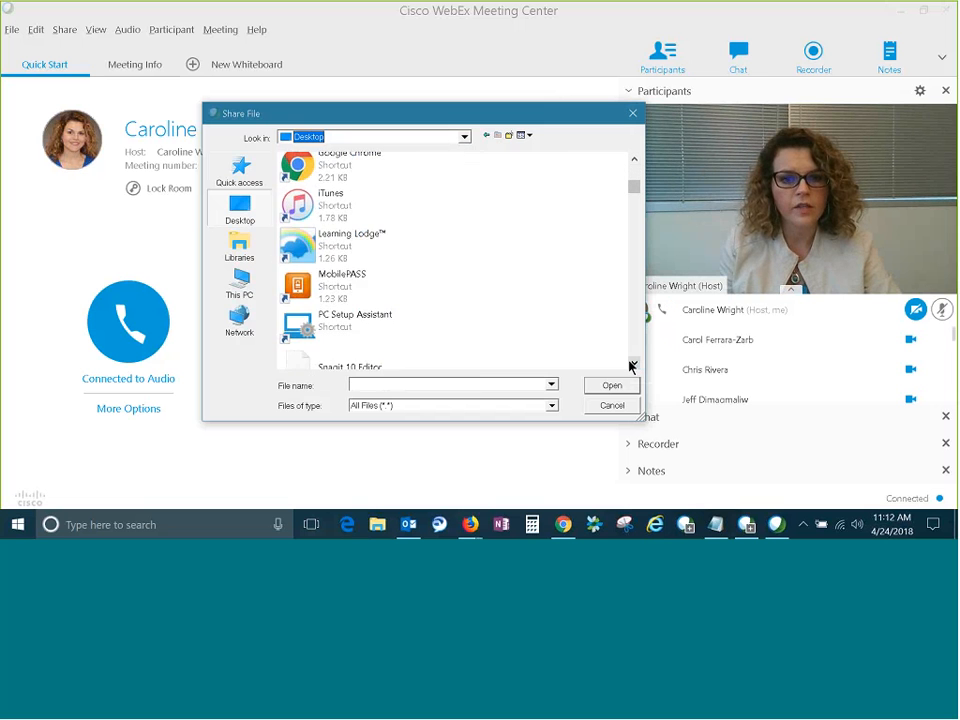
left_click(631, 364)
left_click(631, 364)
left_click(631, 364)
left_click(631, 364)
left_click(631, 364)
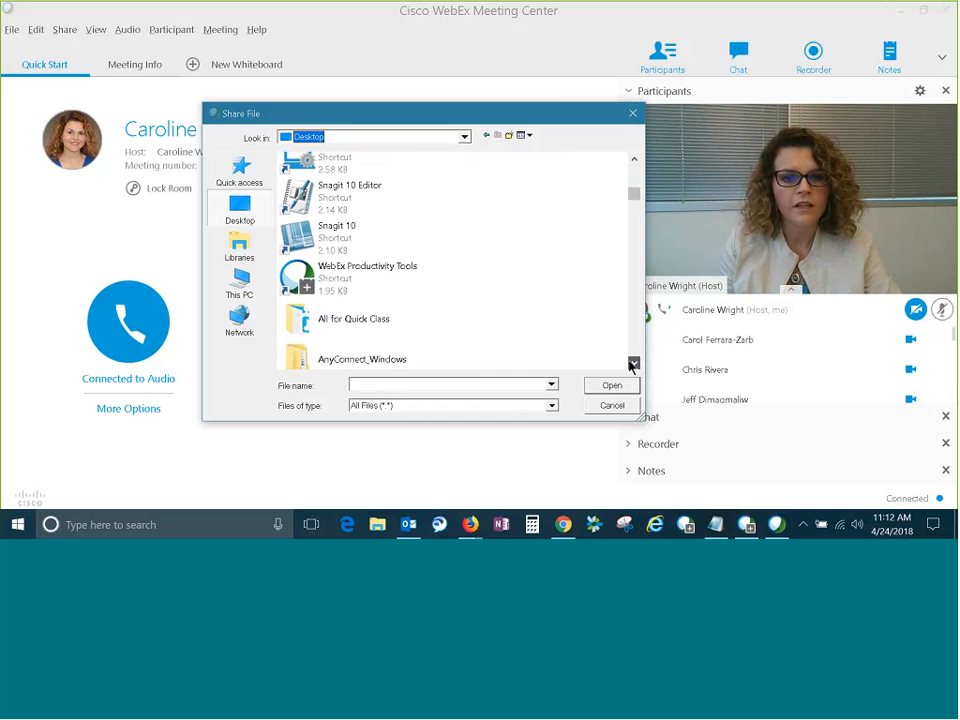
left_click(381, 327)
double_click(383, 328)
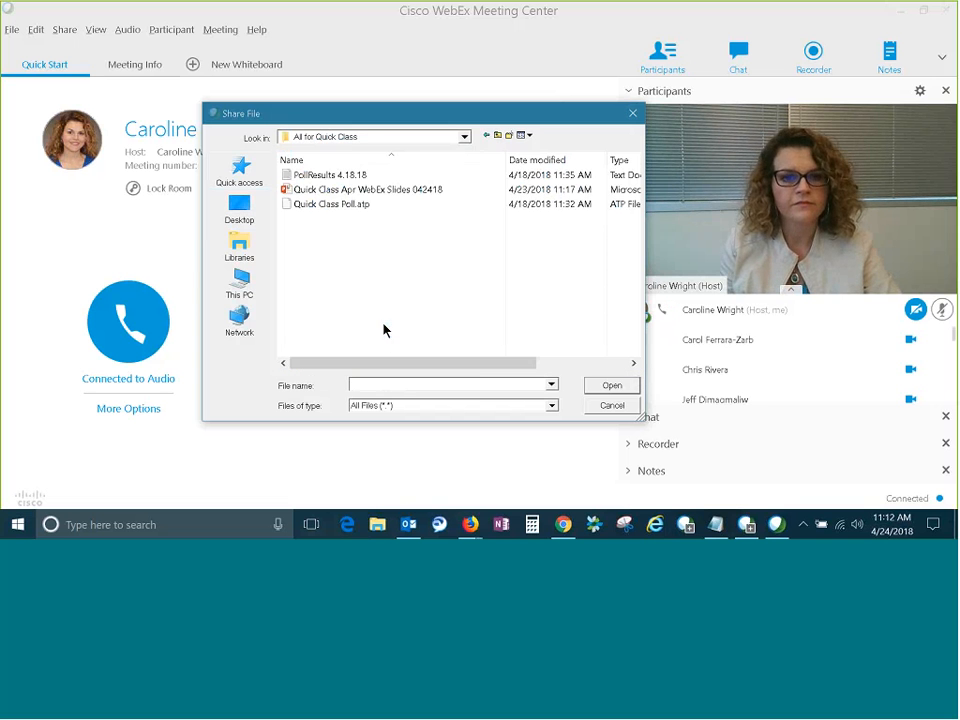
Share the Quick Class Apr WebEx Slides 042418 presentation despite the animation limits and advance it to slide 2.
left_click(405, 192)
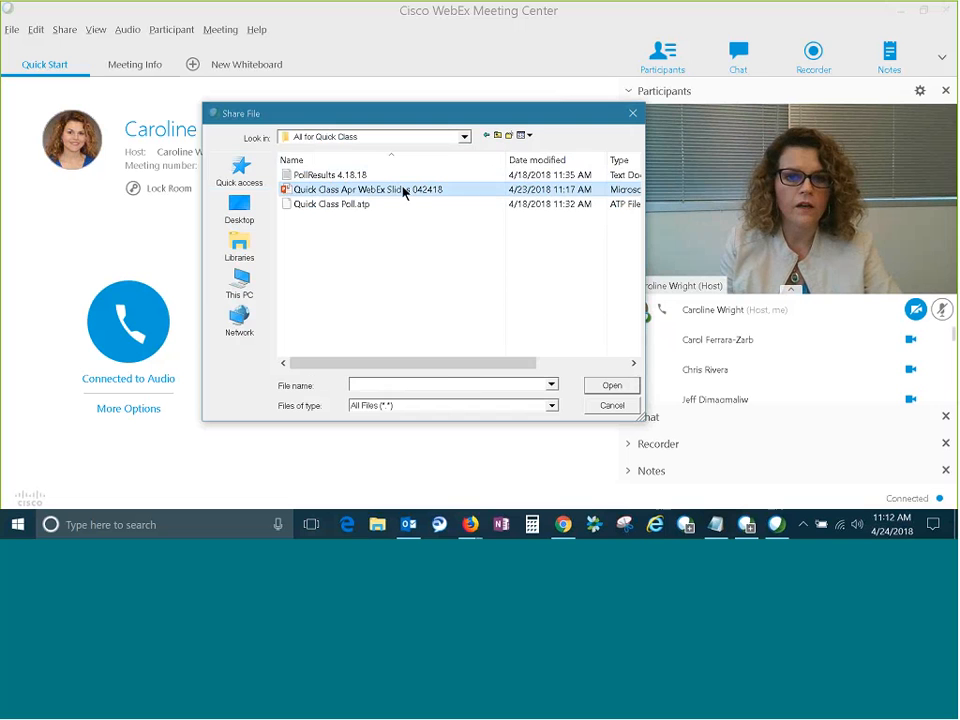
left_click(613, 388)
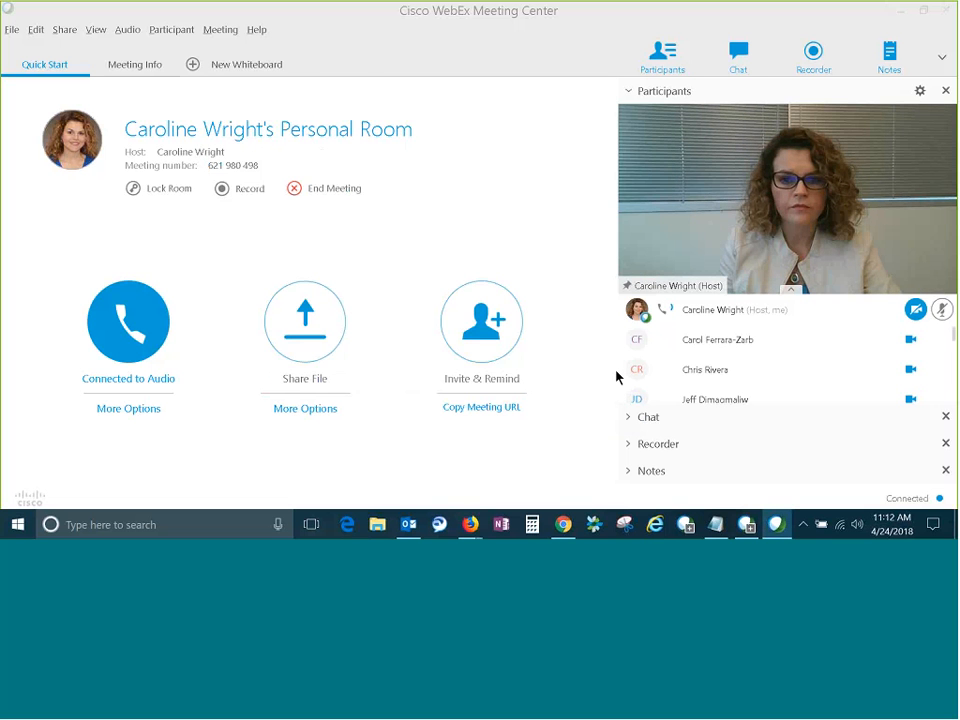
left_click(325, 368)
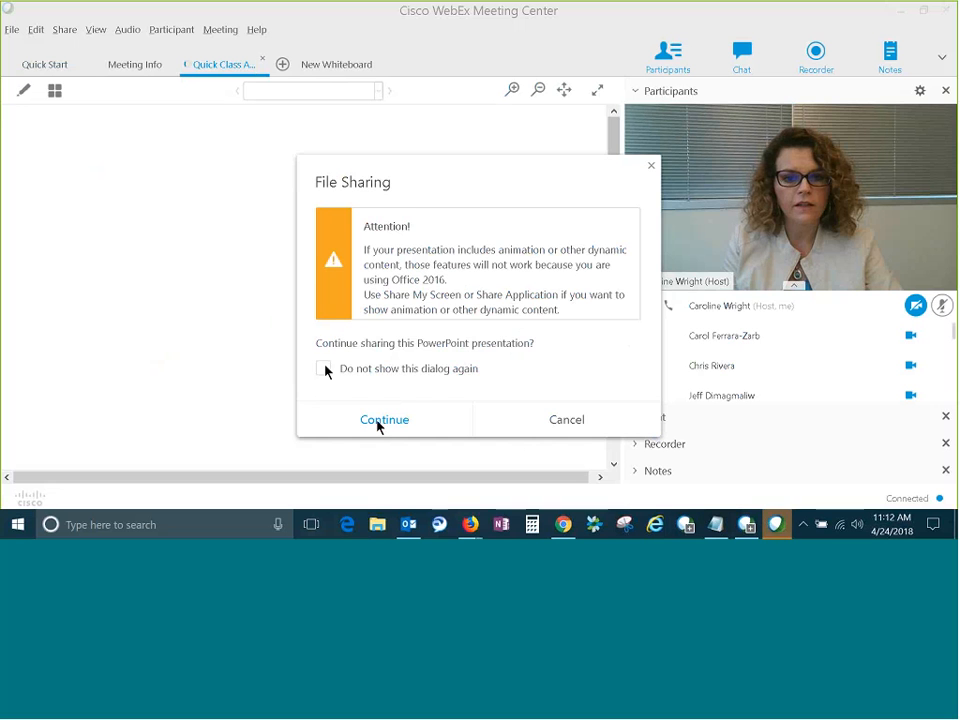
left_click(380, 422)
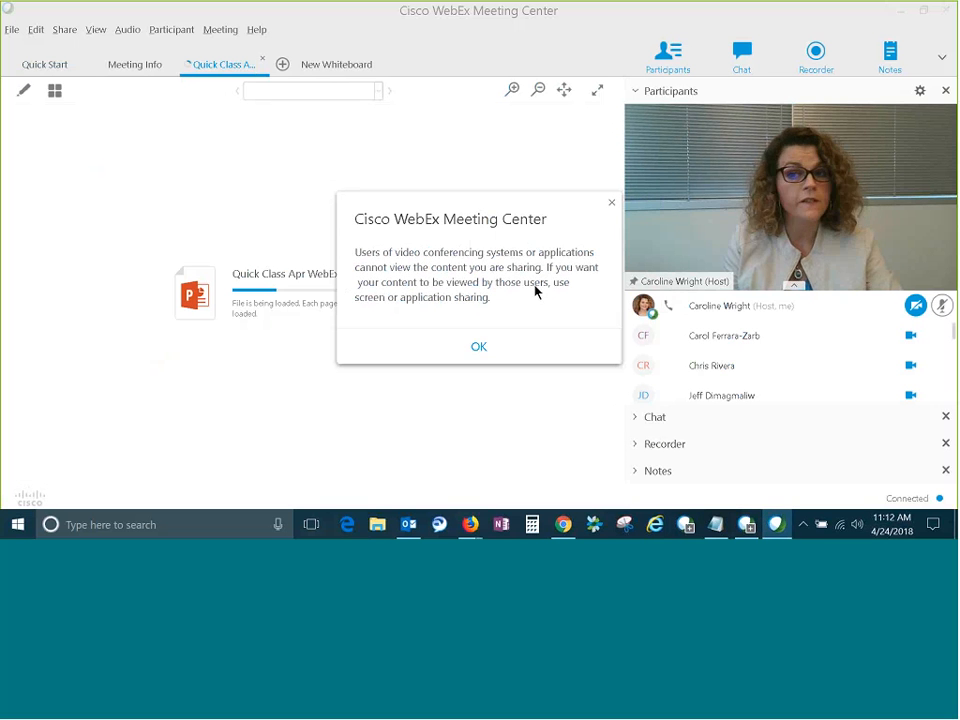
left_click(479, 347)
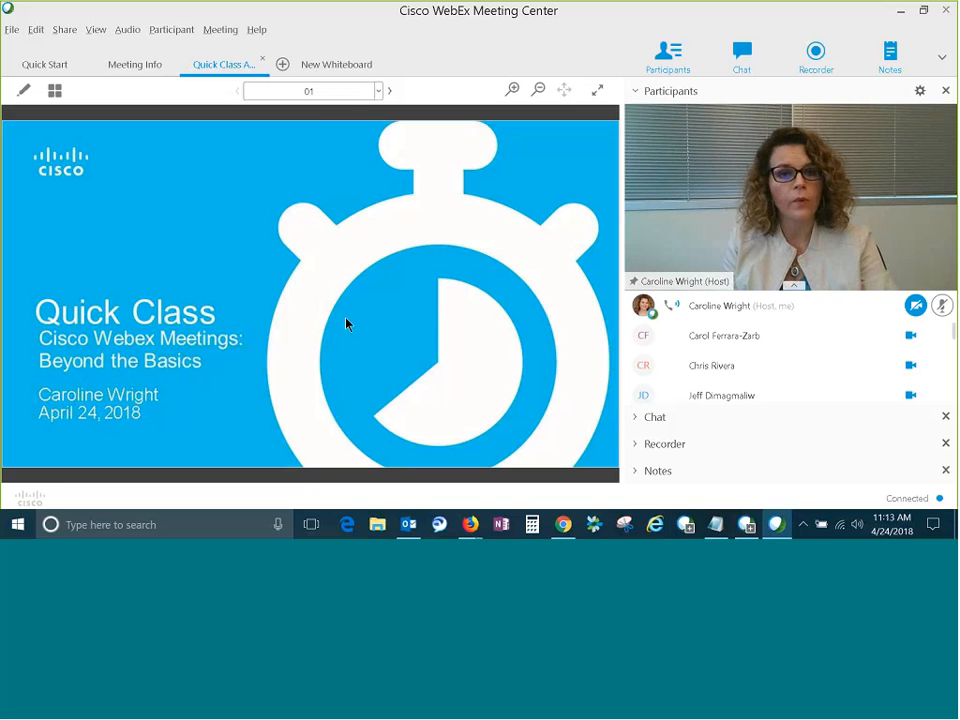
left_click(389, 91)
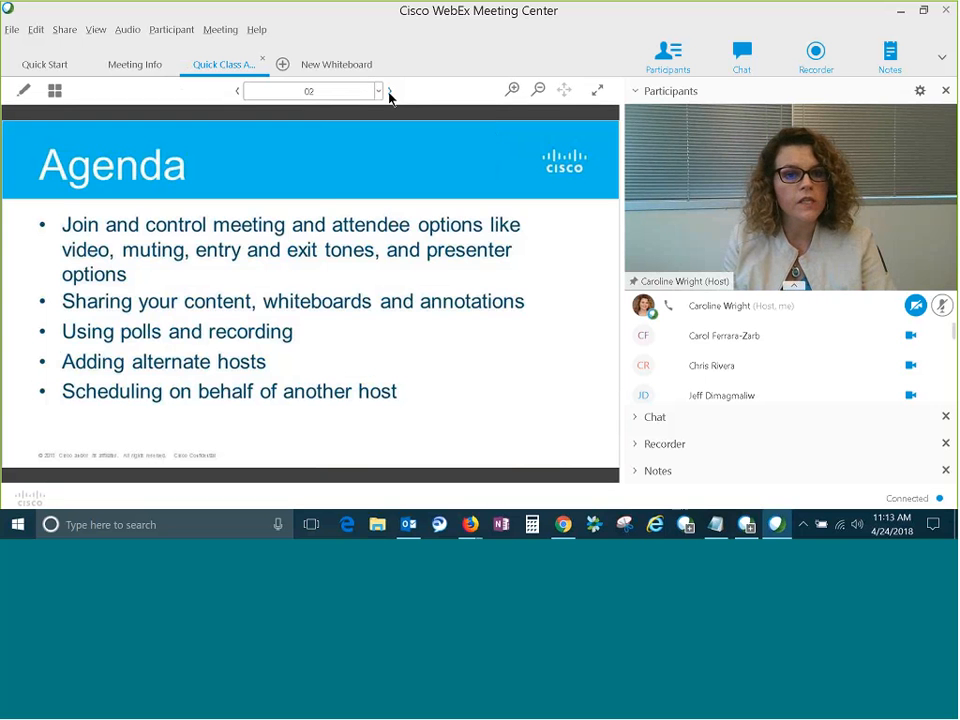
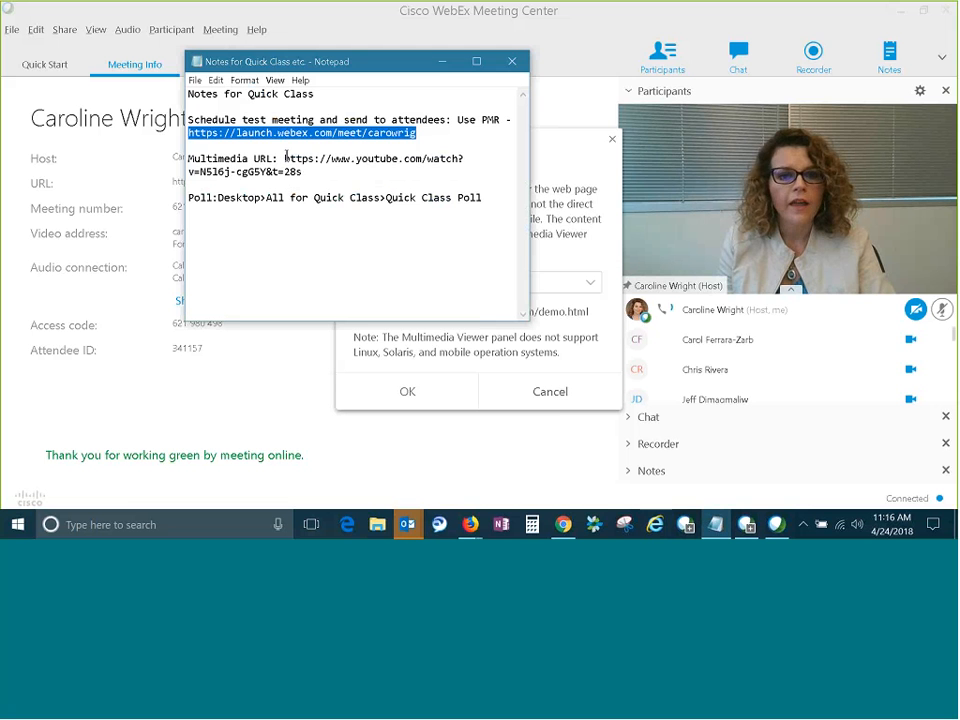
Share the YouTube multimedia URL copied from the Notes for Quick Class file as multimedia with all attendees.
left_click_drag(284, 158, 318, 173)
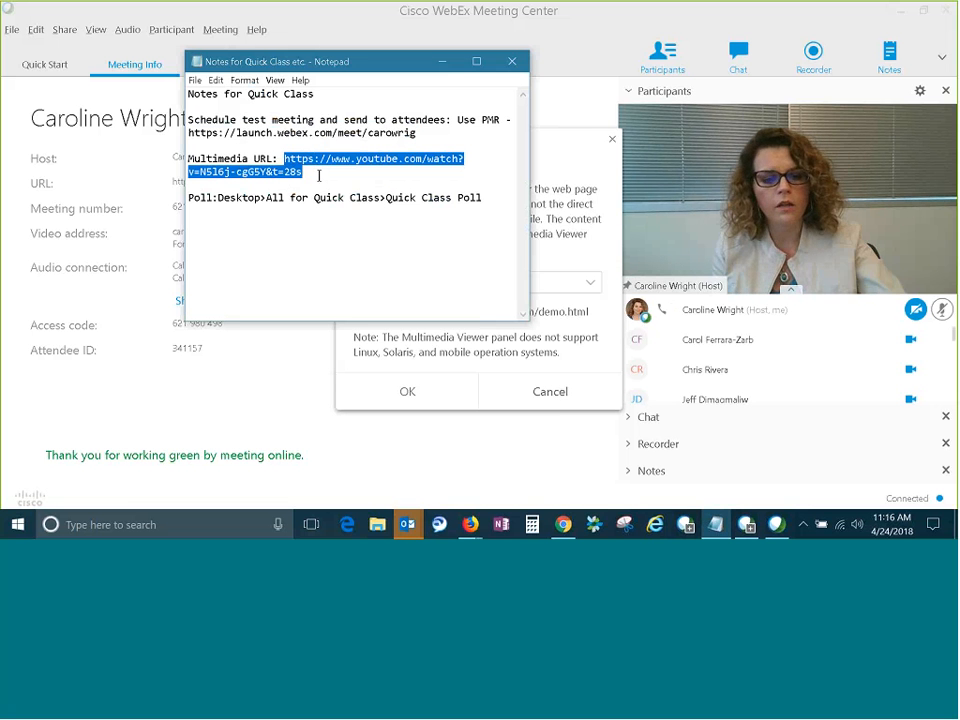
left_click(447, 63)
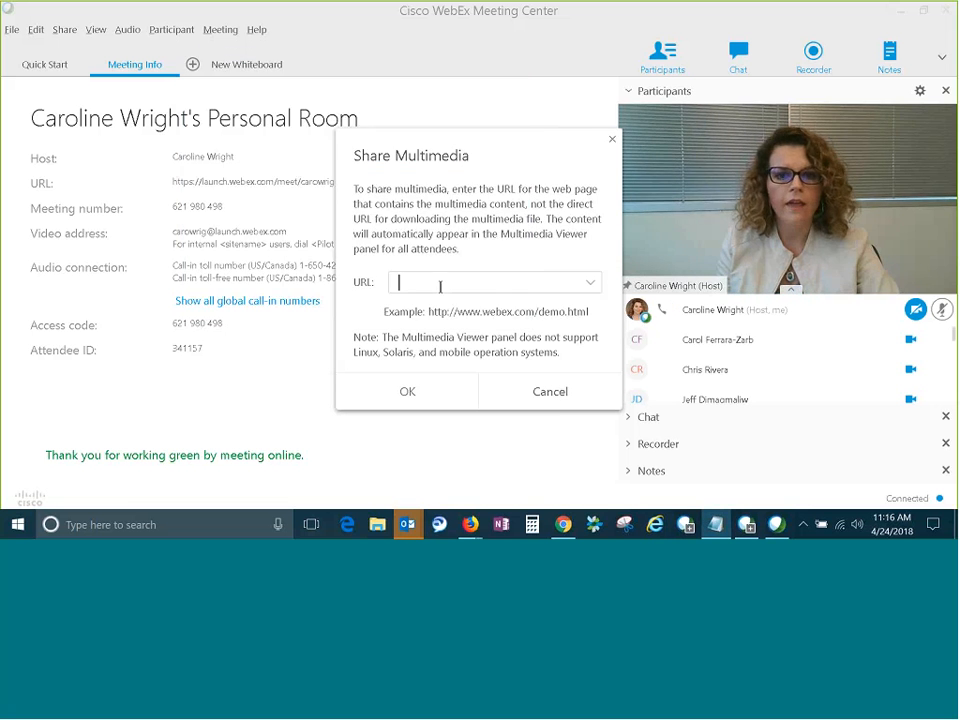
key("ctrl+v")
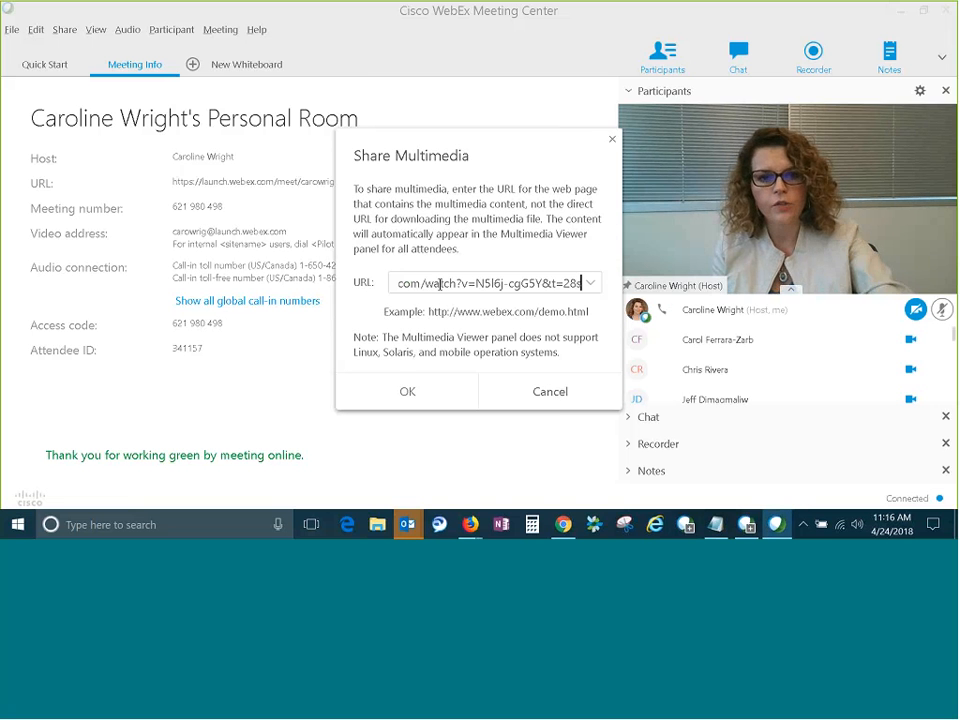
left_click(422, 398)
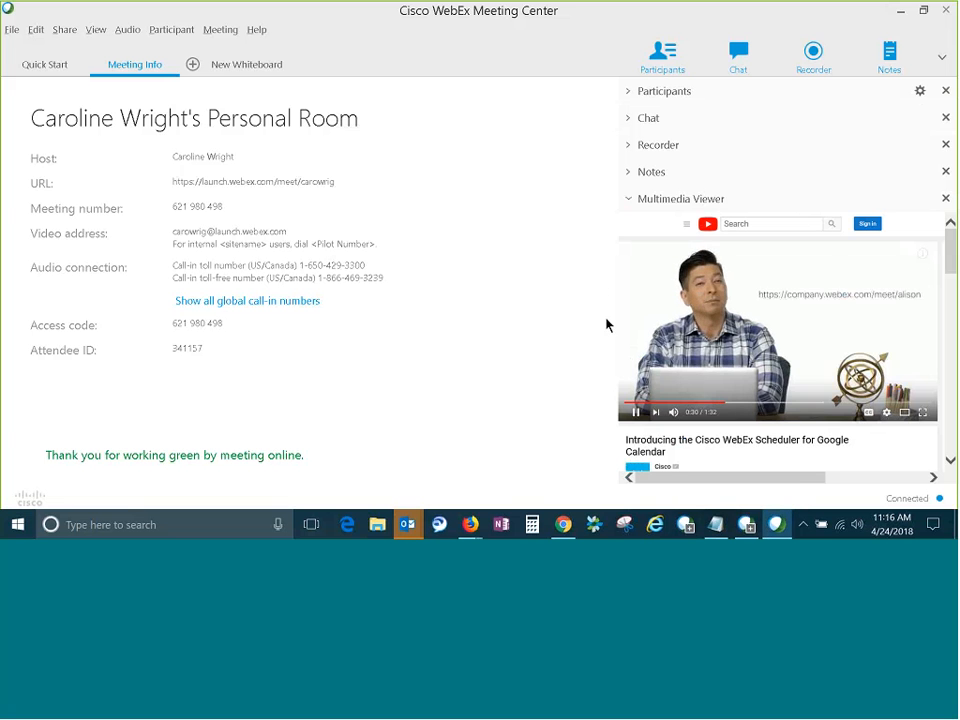
Pause the shared YouTube video and close the Multimedia Viewer.
left_click(634, 414)
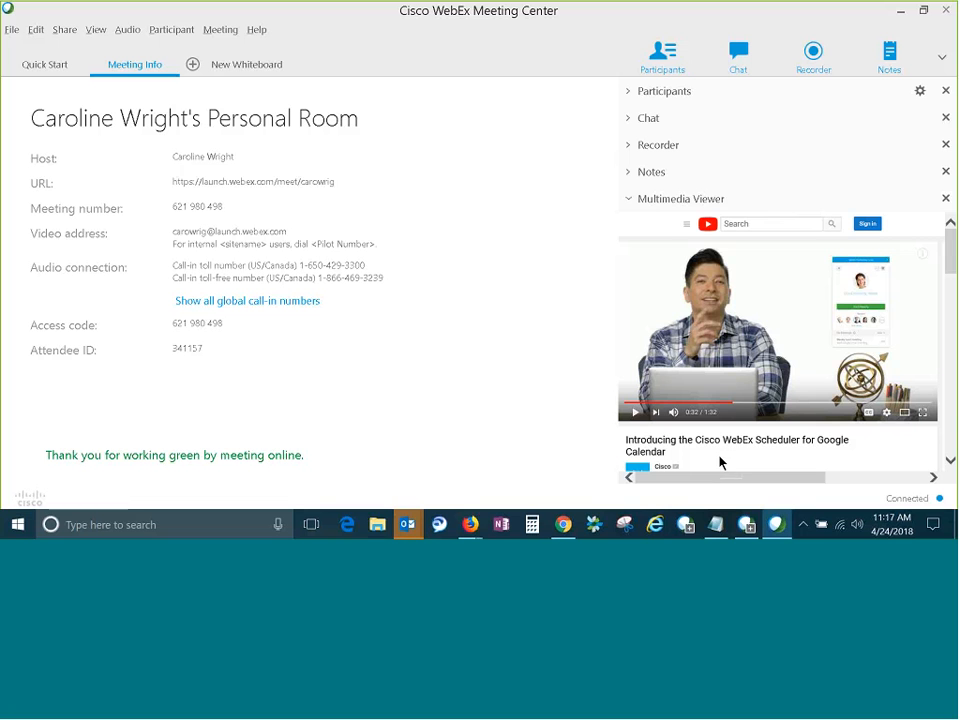
left_click(945, 198)
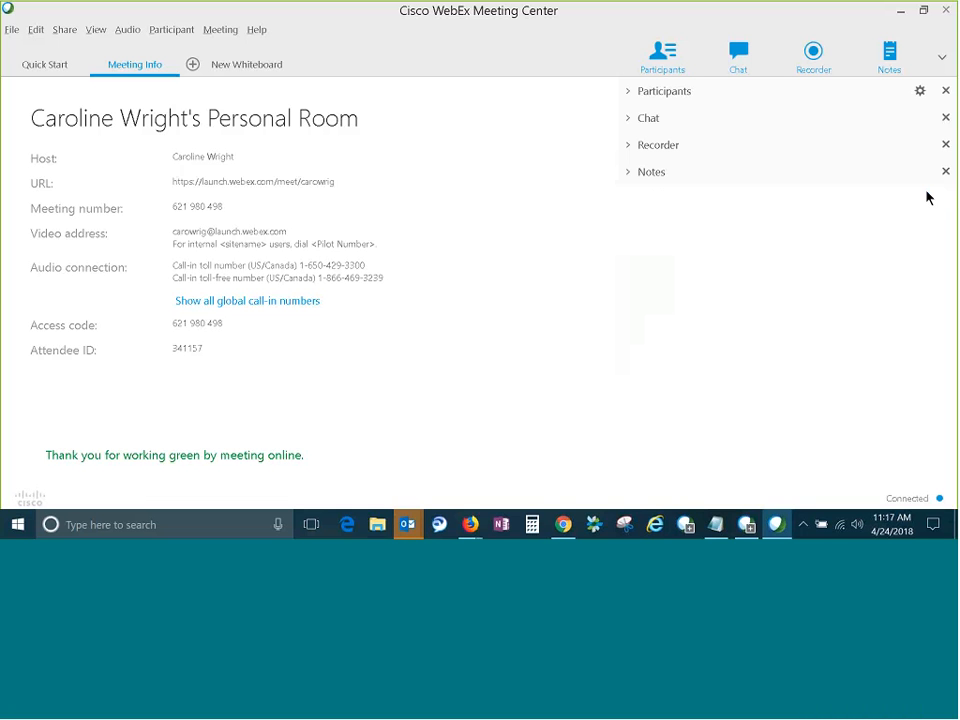
Add Polling to the meeting's current panels and apply the panel selection.
left_click(942, 54)
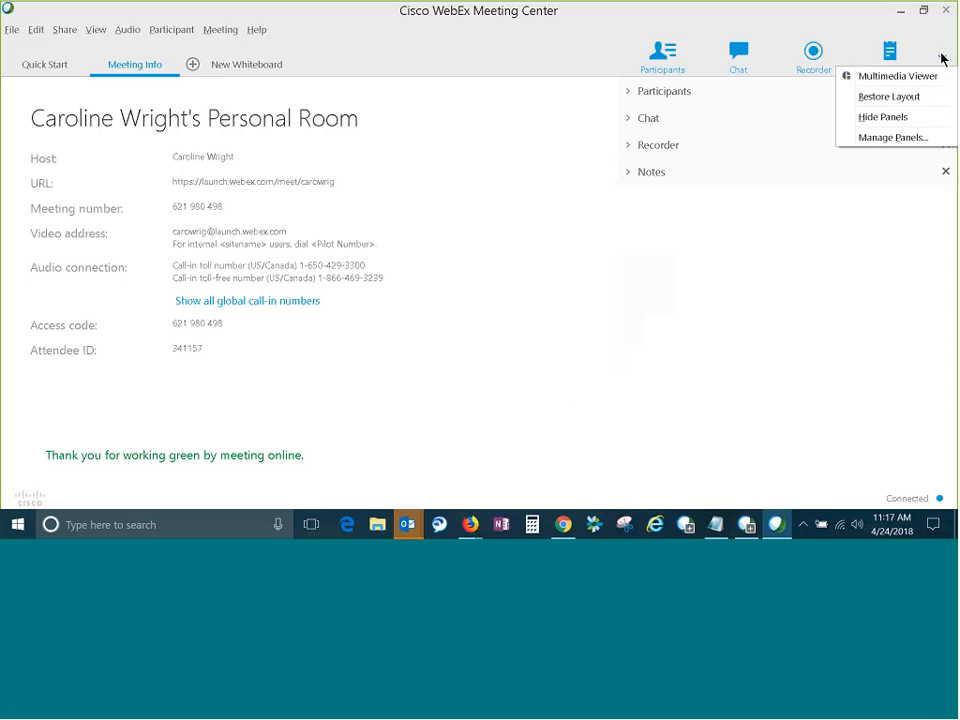
left_click(882, 137)
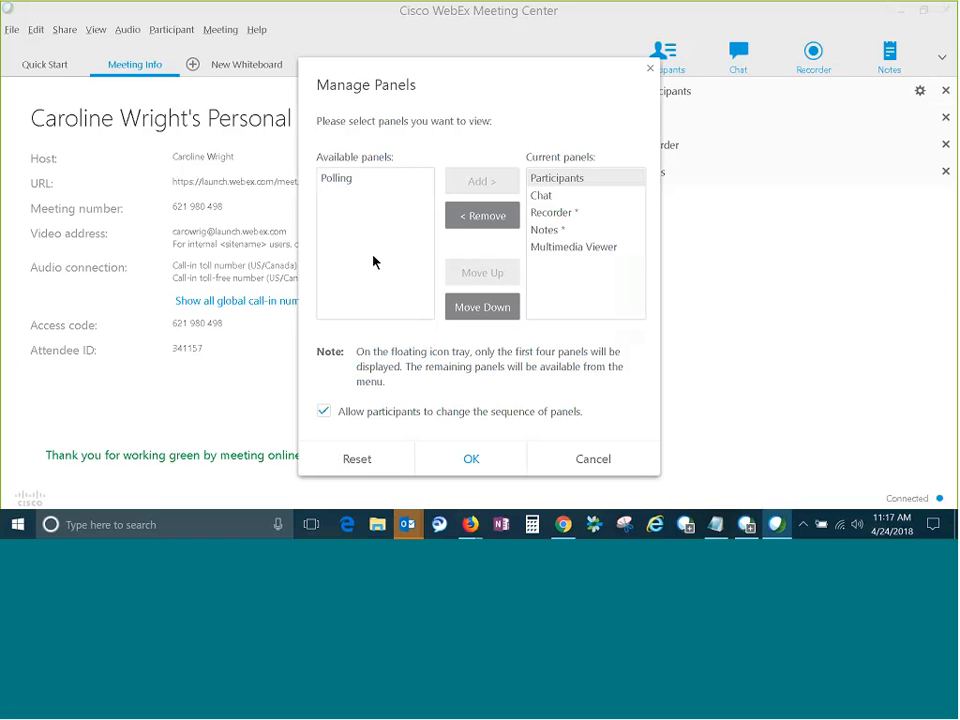
left_click(340, 180)
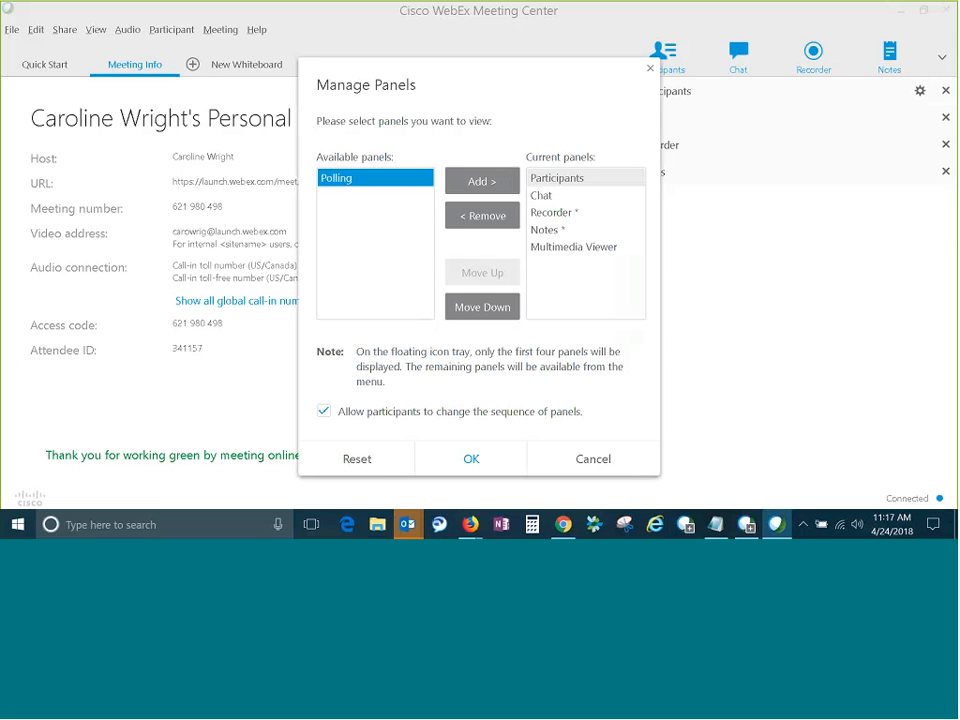
left_click(478, 183)
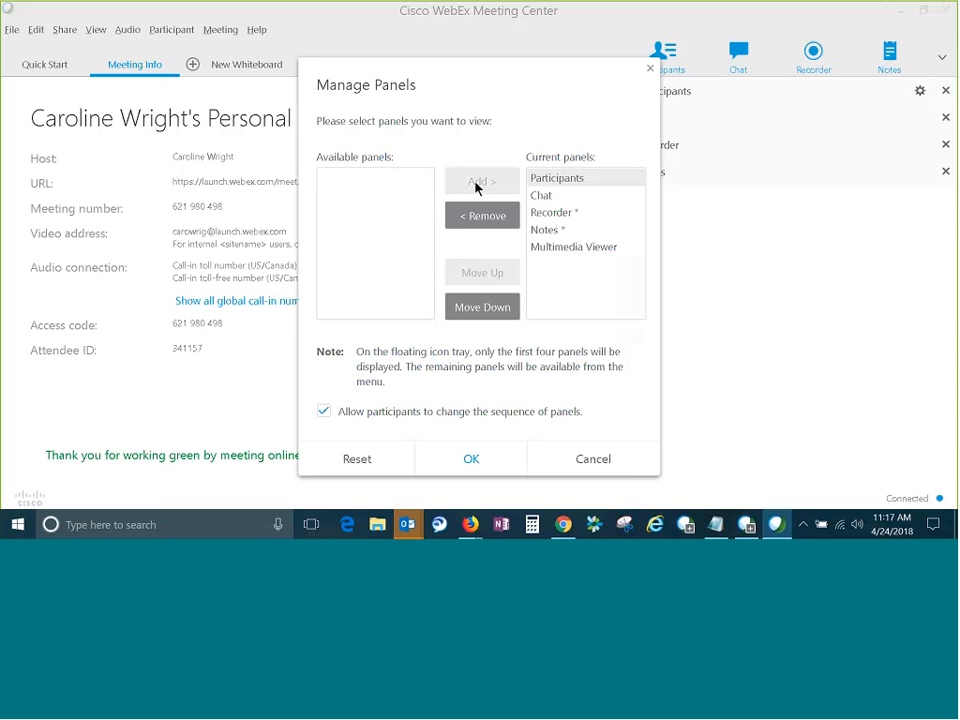
left_click(484, 466)
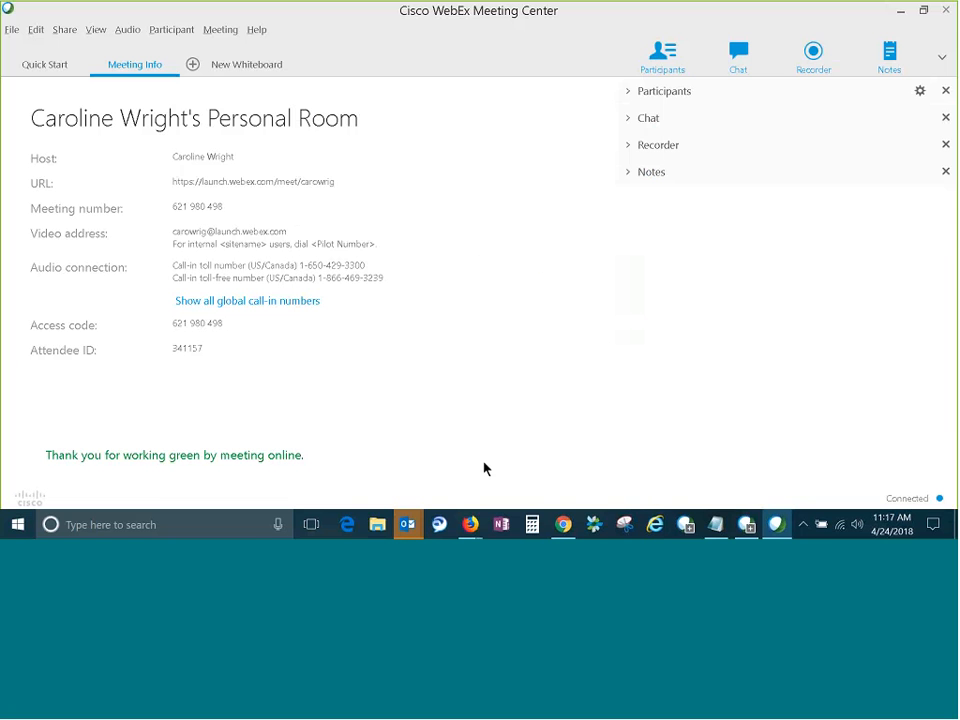
Show the Polling panel and review the available question types, keeping Multiple choice - Single Answer.
left_click(942, 57)
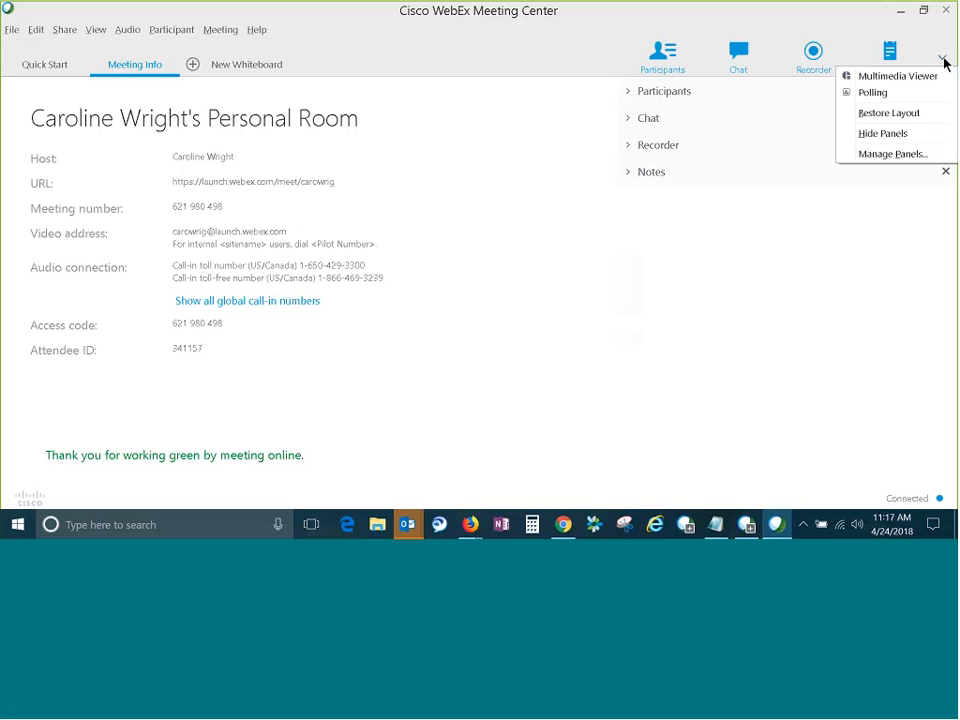
left_click(889, 94)
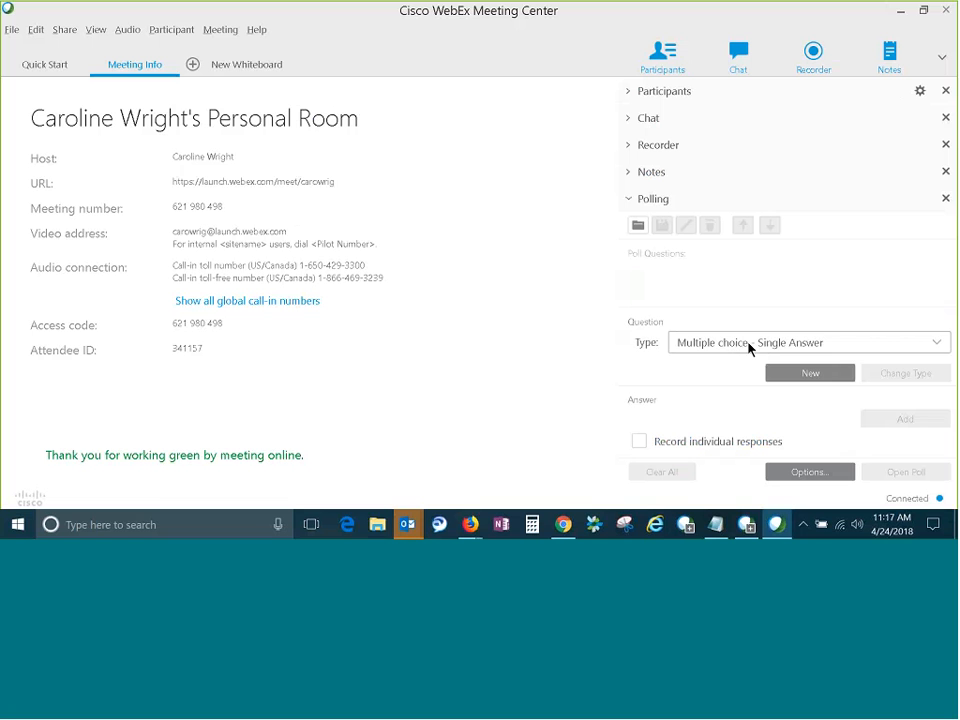
left_click(934, 341)
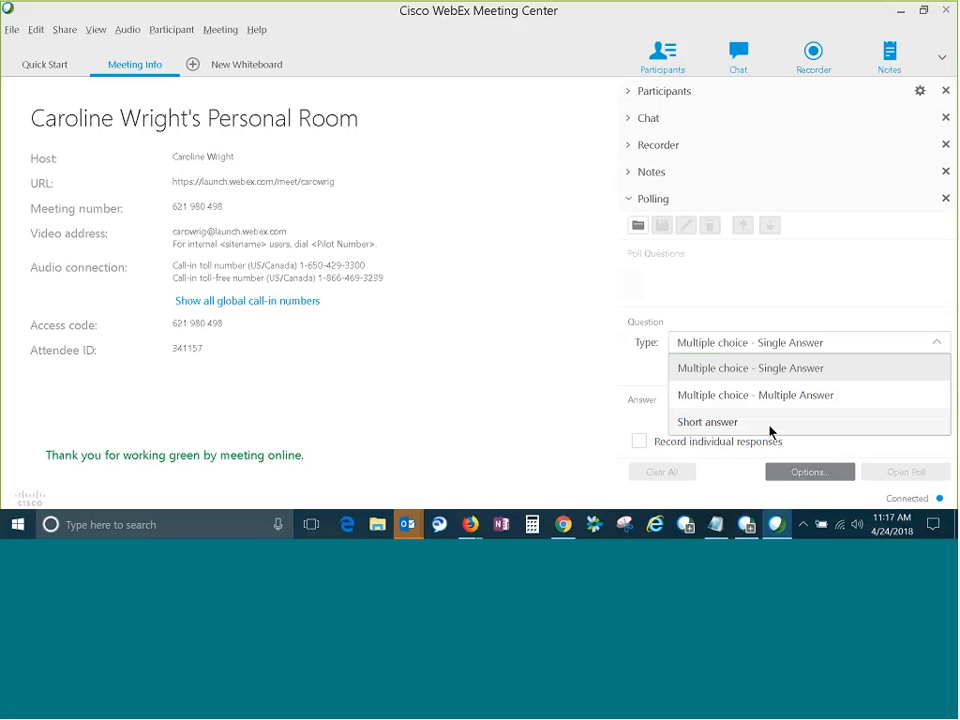
left_click(640, 420)
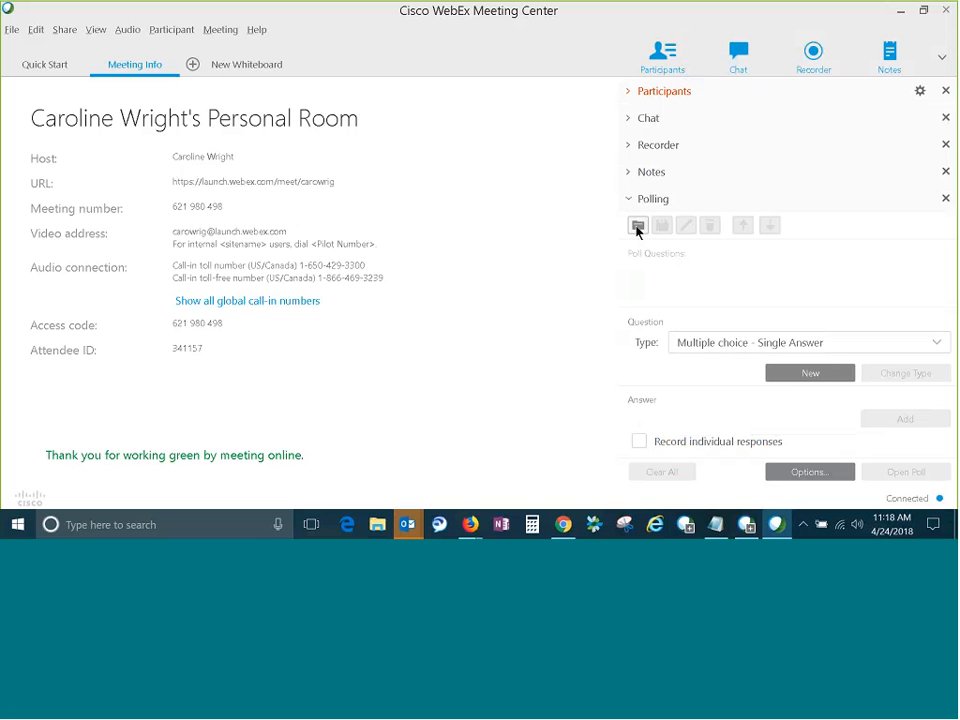
Load the Quick Class Poll.atp question file from the All for Quick Class folder on the Desktop.
left_click(637, 227)
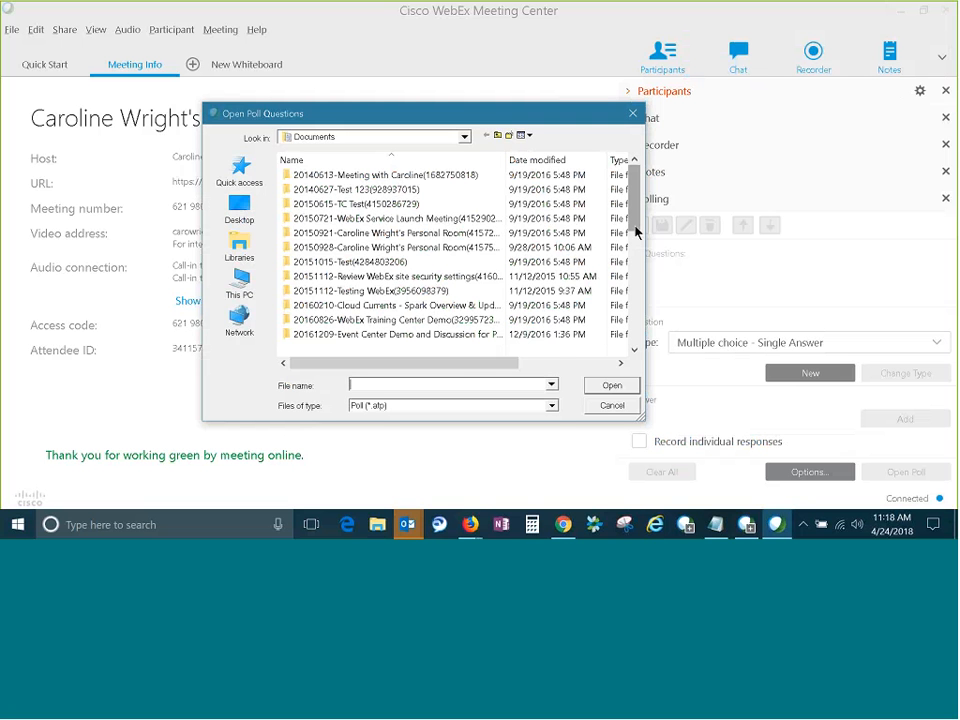
left_click(463, 140)
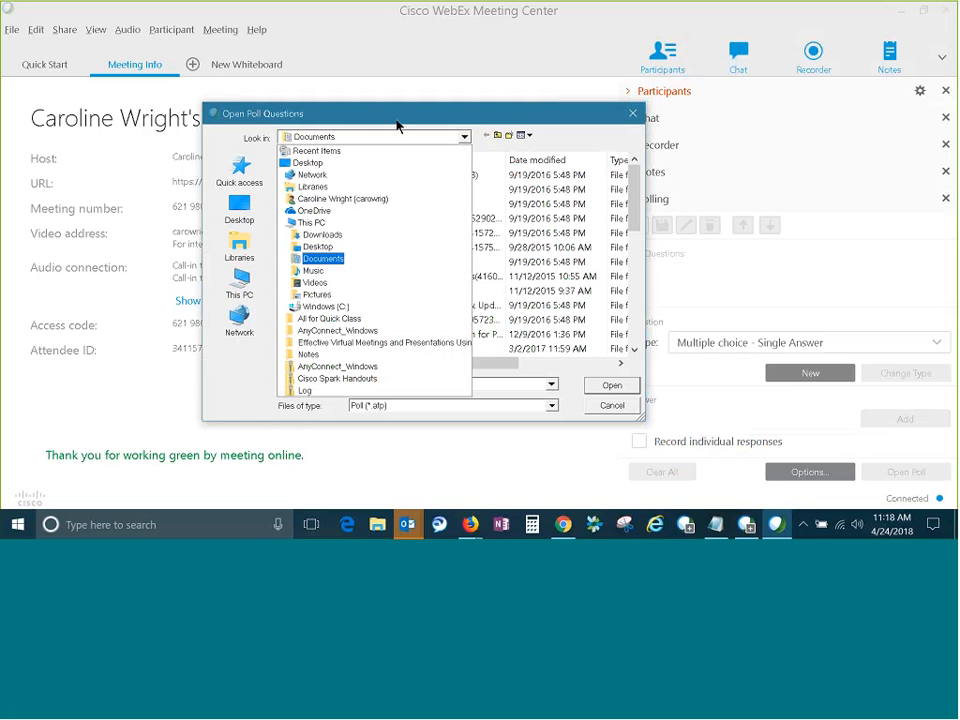
left_click(300, 158)
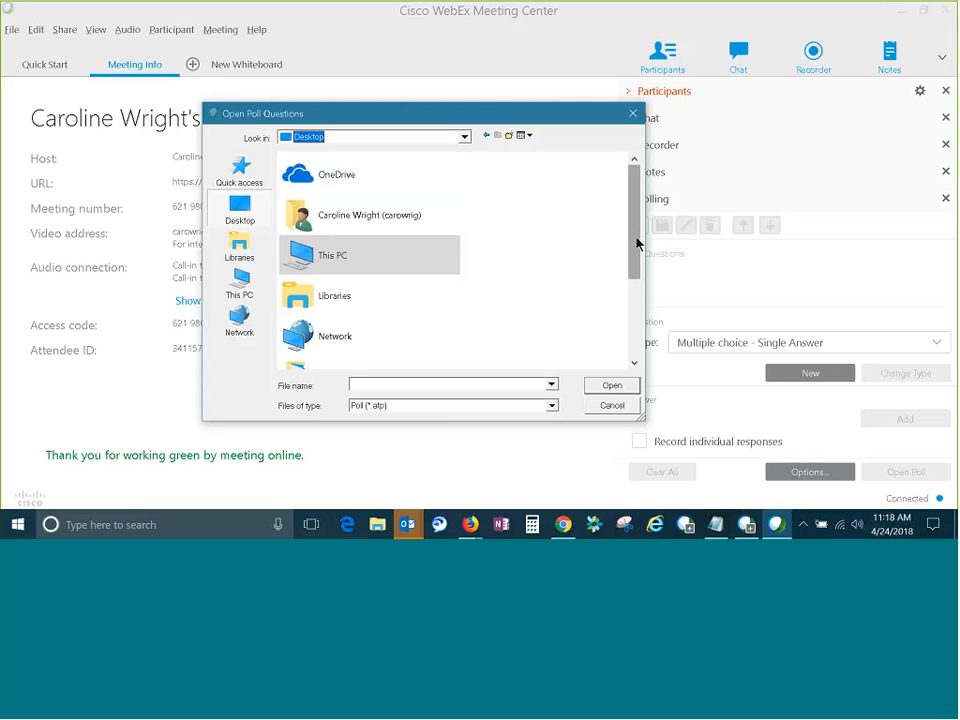
left_click_drag(636, 242, 636, 285)
double_click(410, 290)
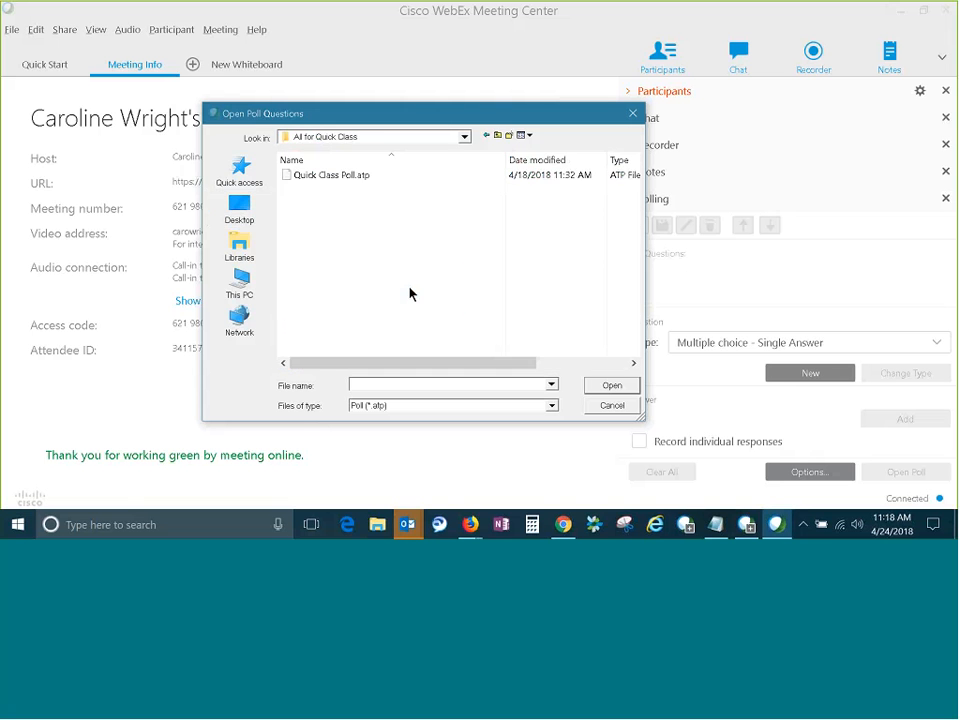
left_click(365, 183)
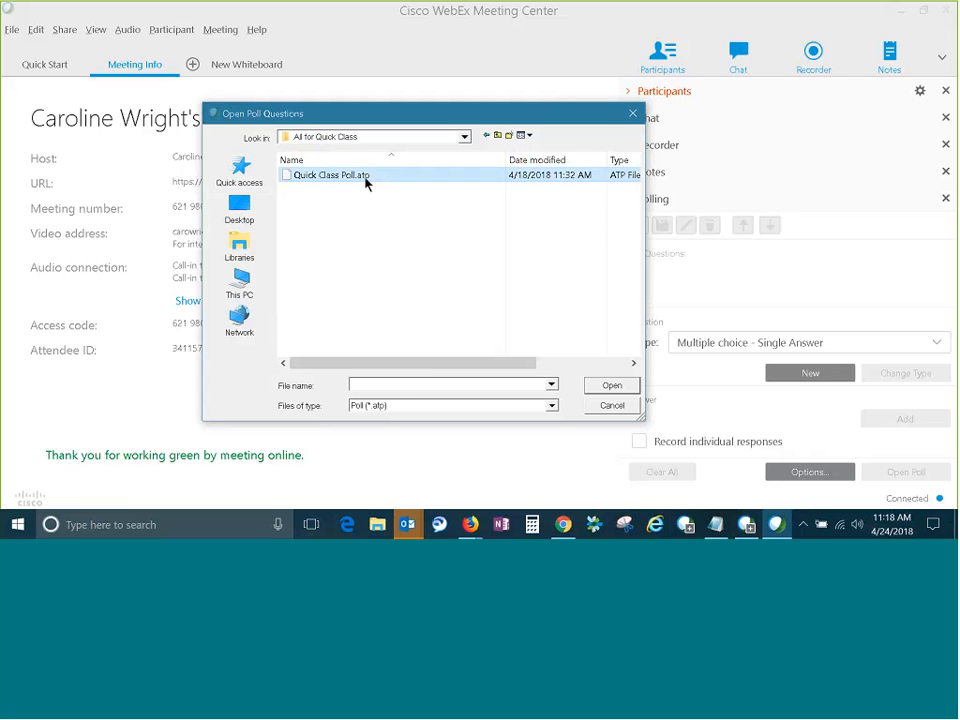
left_click(613, 386)
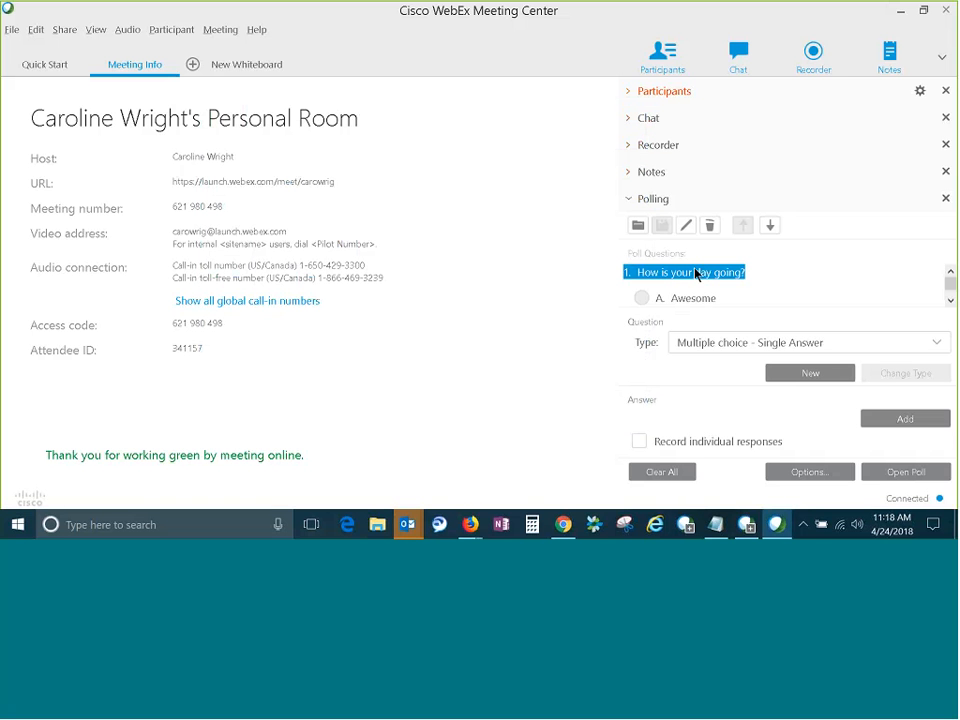
Check the loaded poll questions and open the poll to attendees, acknowledging the notice about video conferencing systems.
left_click(950, 300)
left_click(950, 300)
left_click(950, 300)
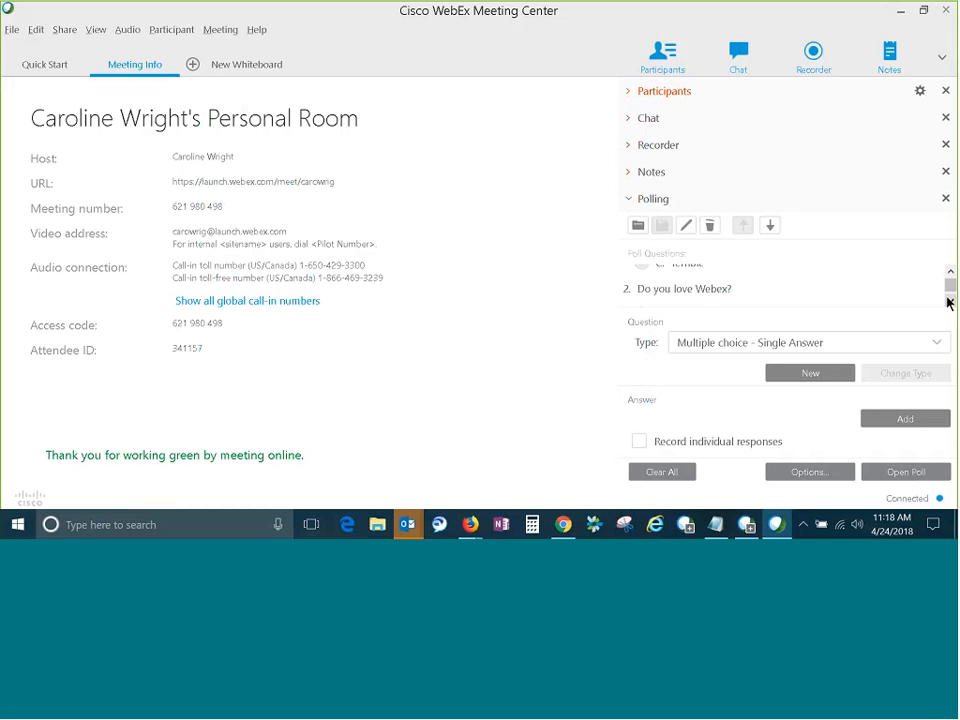
left_click(948, 299)
left_click(948, 299)
left_click(948, 299)
left_click(949, 271)
left_click(949, 271)
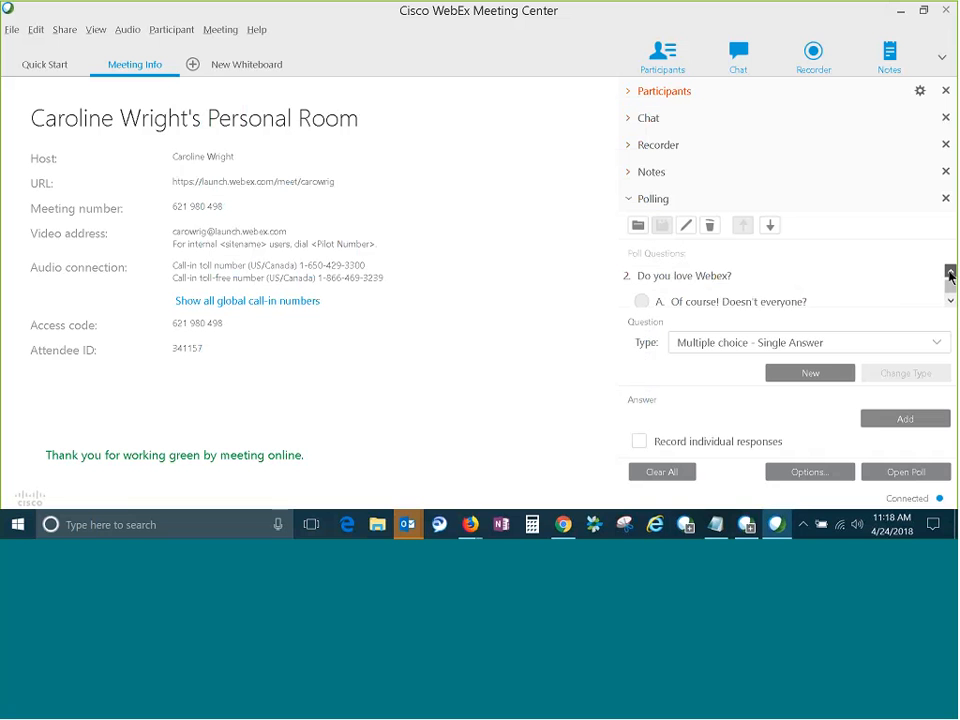
left_click(950, 272)
left_click(950, 272)
left_click(950, 272)
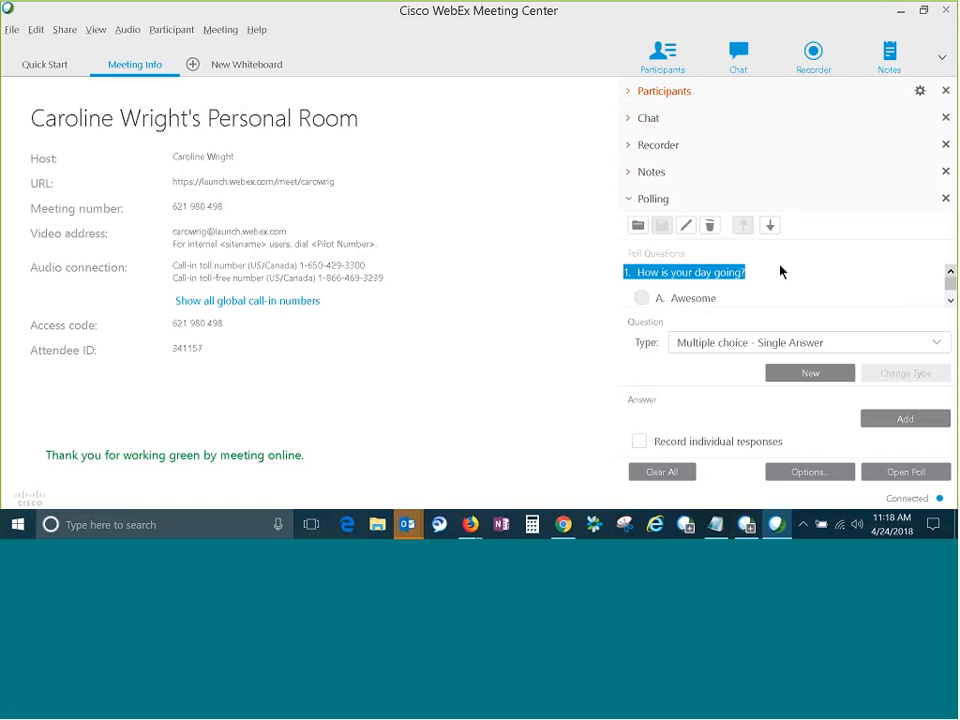
left_click(897, 474)
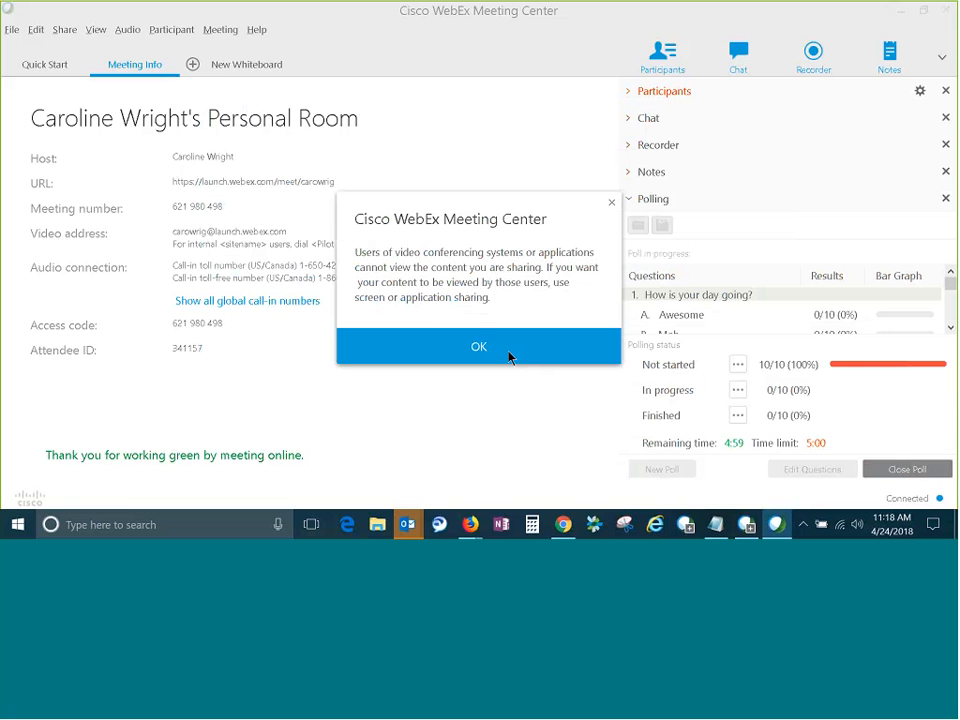
left_click(478, 346)
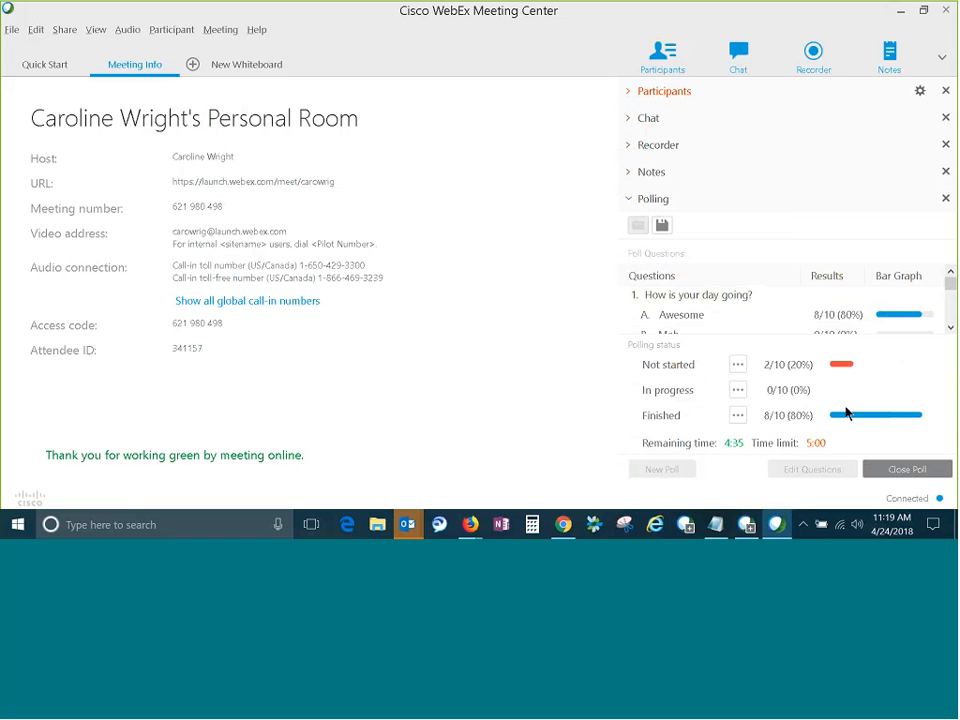
Examine the incoming poll results for each answer to both questions.
left_click(950, 328)
left_click(950, 328)
left_click(951, 328)
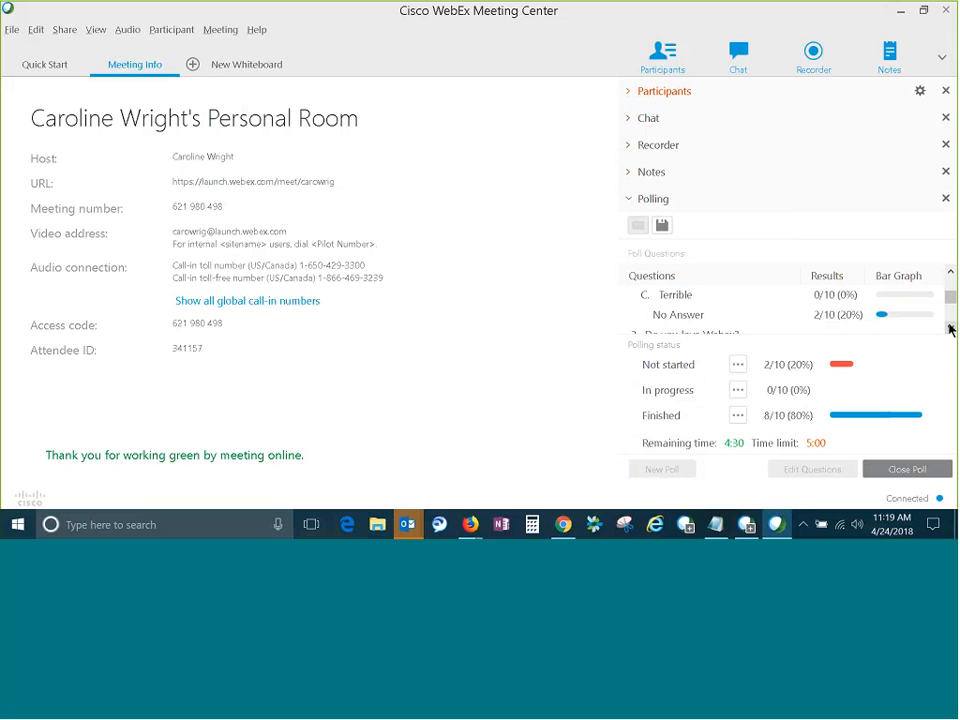
left_click(951, 328)
left_click(951, 328)
left_click(951, 328)
left_click(951, 328)
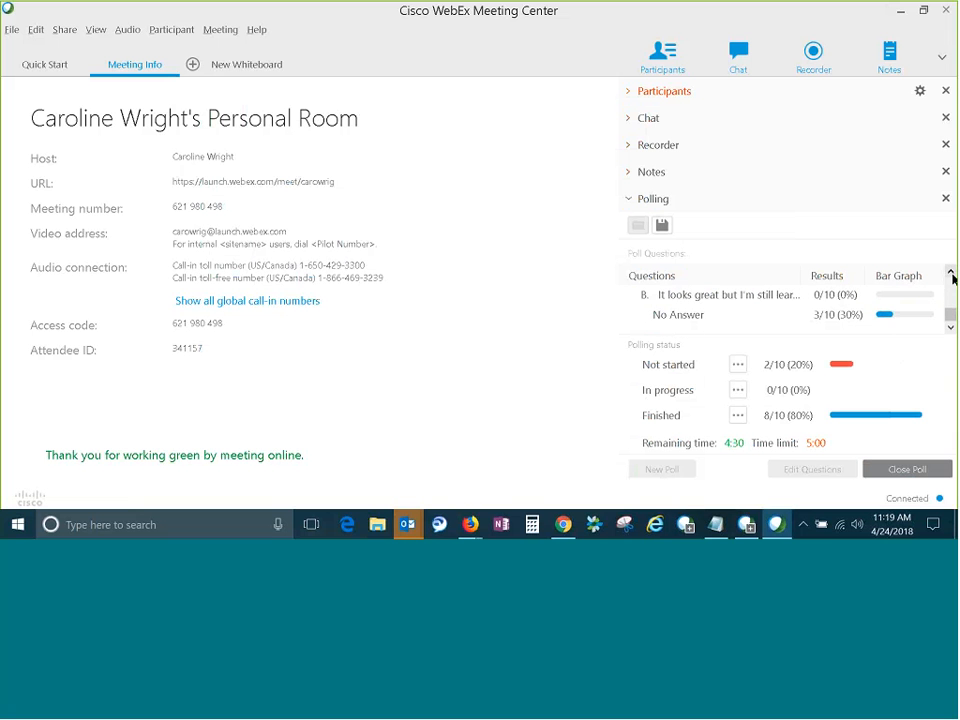
left_click(951, 272)
left_click(951, 272)
left_click(951, 272)
left_click(951, 272)
left_click(951, 272)
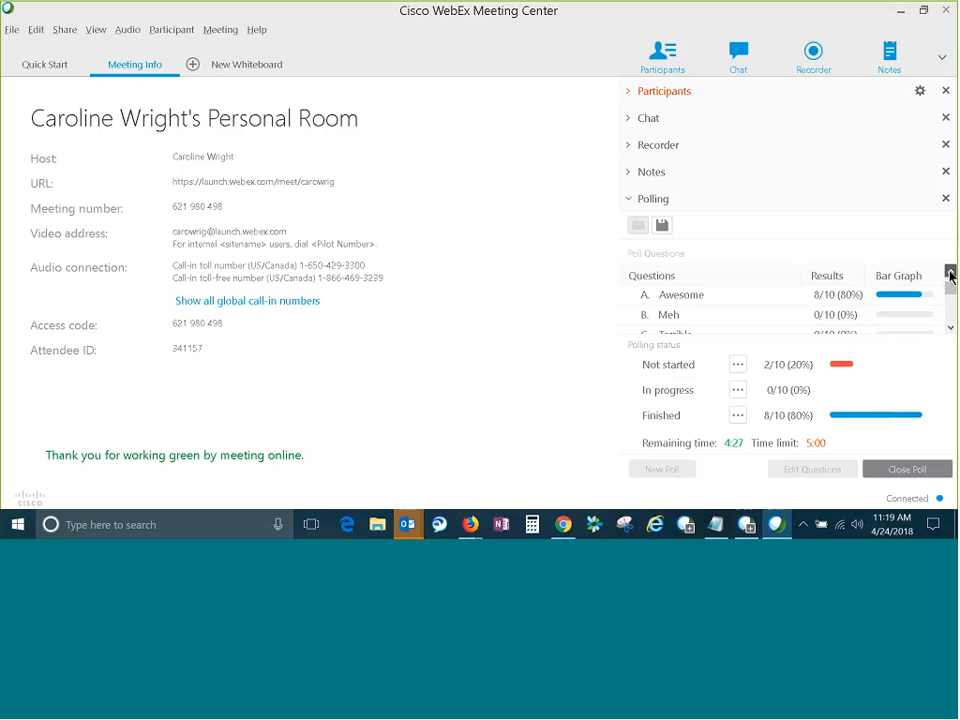
left_click(950, 328)
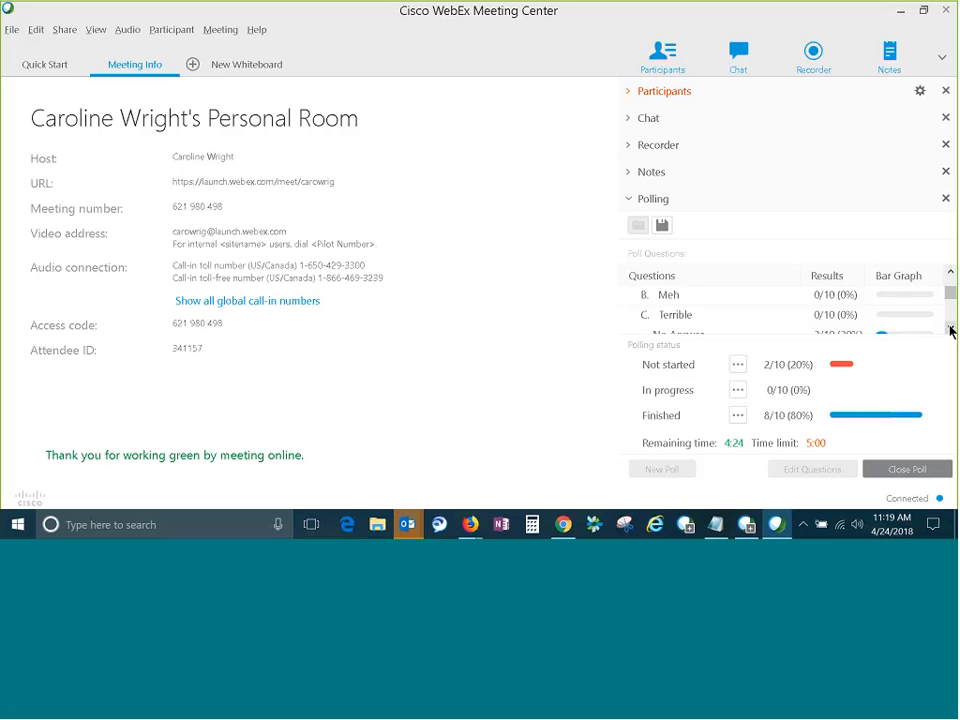
left_click(950, 328)
left_click(950, 328)
left_click(950, 328)
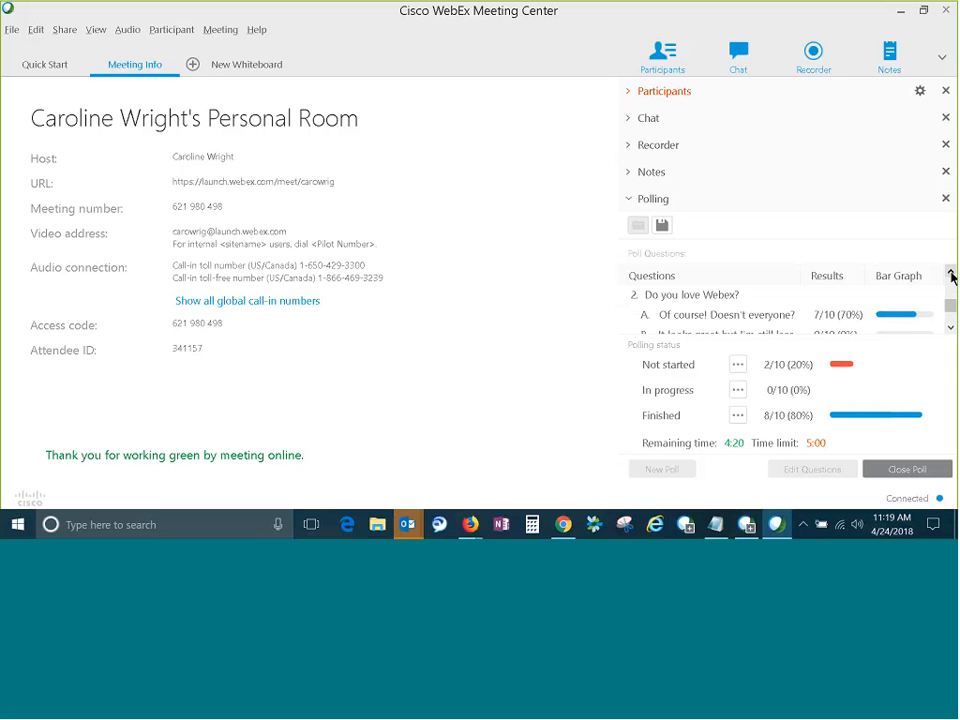
left_click(950, 272)
left_click(950, 273)
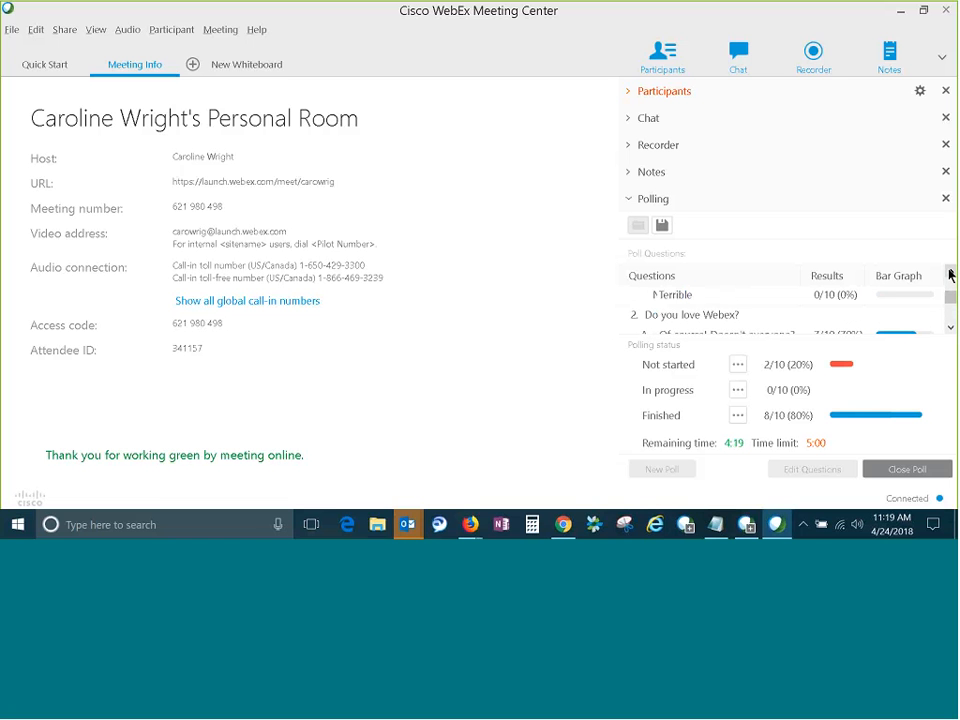
left_click(950, 273)
left_click(950, 273)
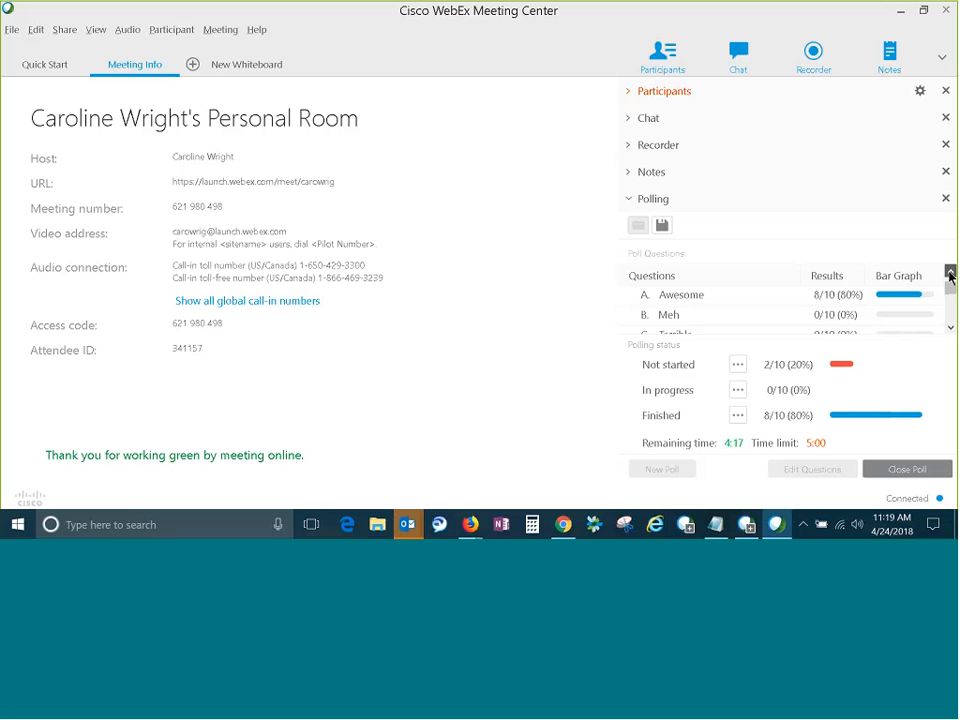
left_click(950, 273)
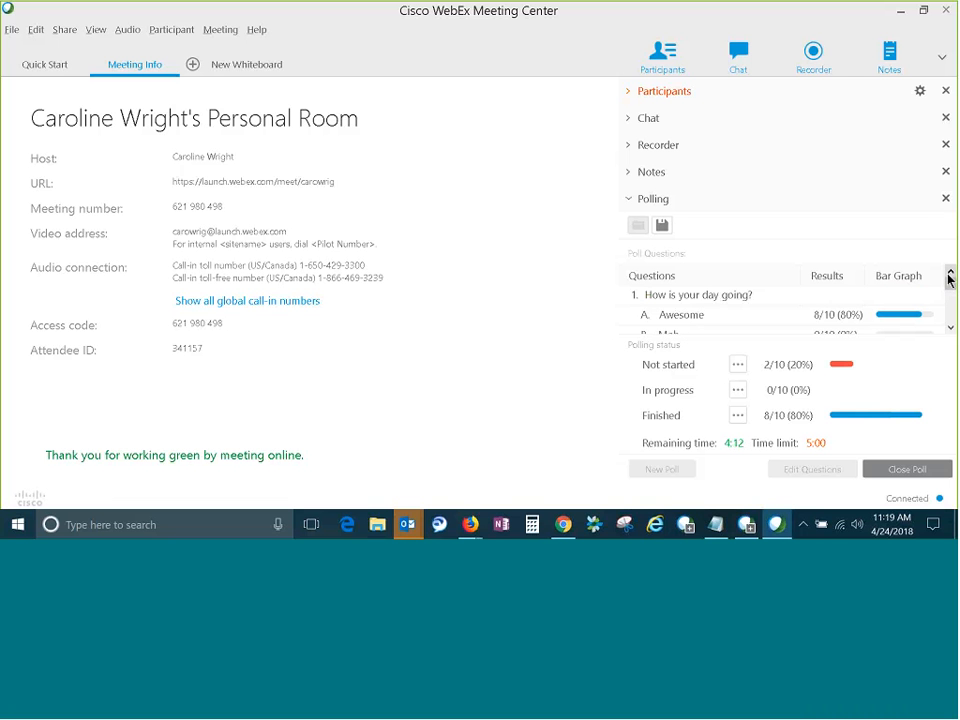
Close the running poll to end attendee voting.
left_click(913, 471)
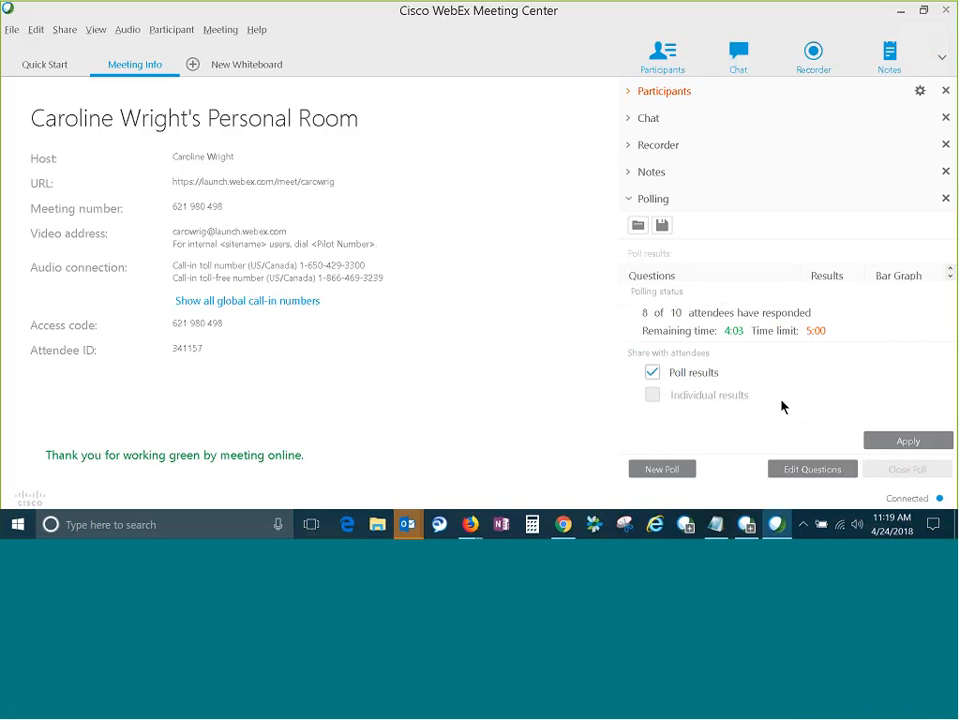
Share the closed poll's results with the attendees and return to the participant list.
left_click(907, 441)
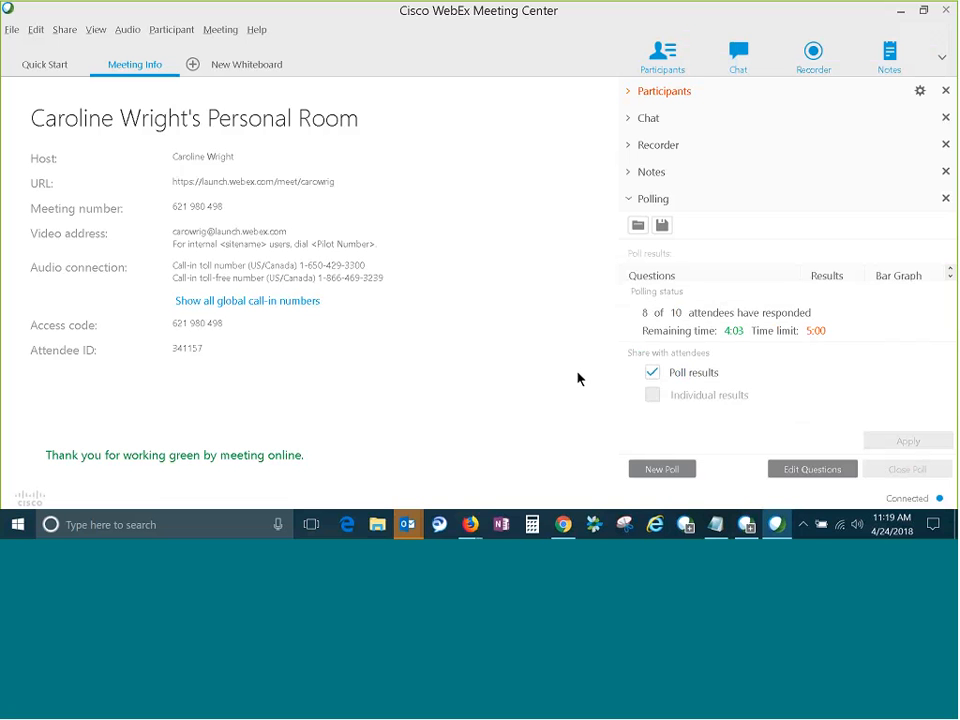
left_click(628, 95)
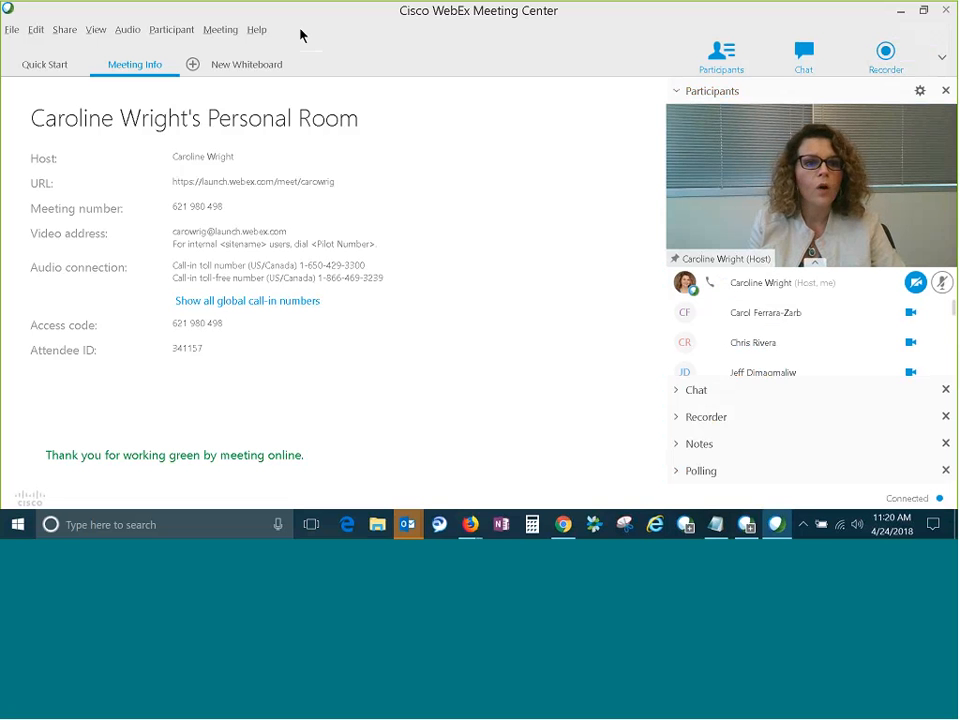
Start recording the personal room meeting and expand the participant list again.
left_click(48, 66)
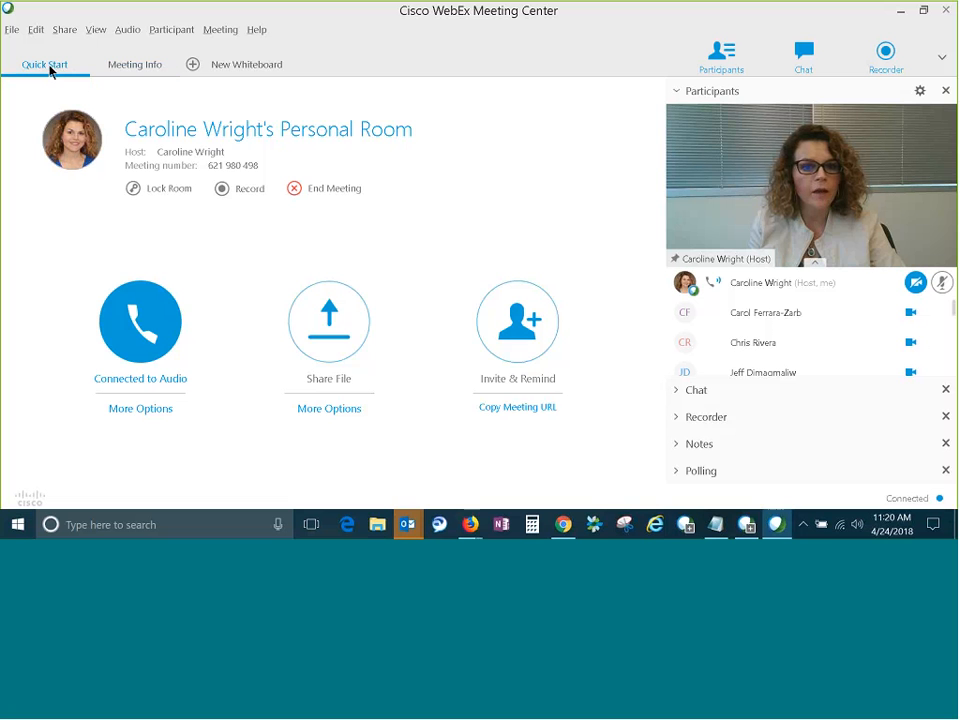
left_click(246, 193)
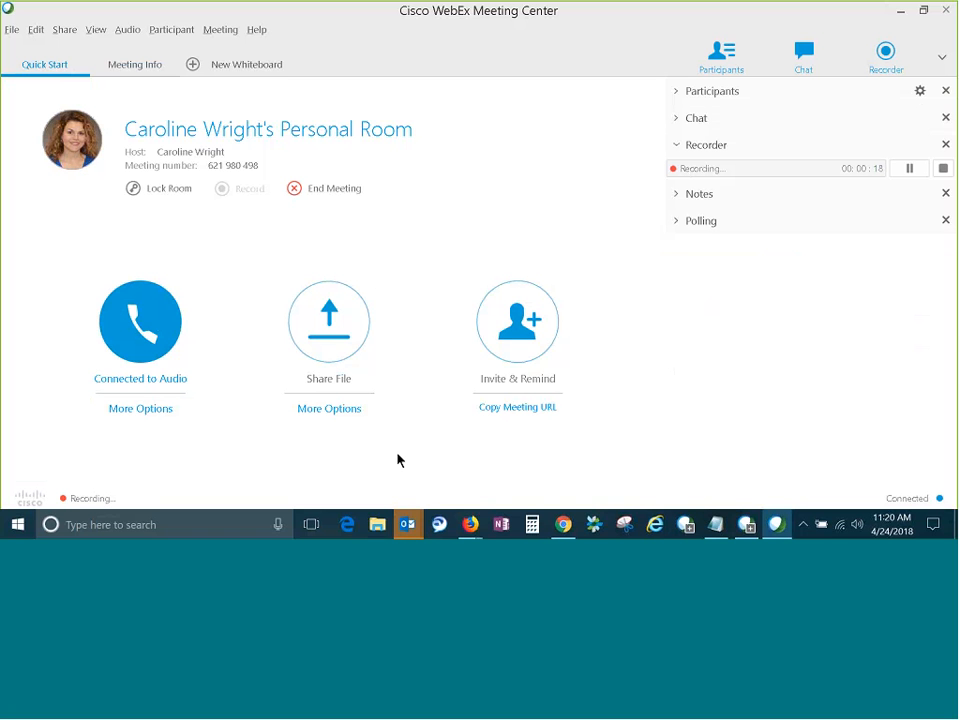
left_click(676, 92)
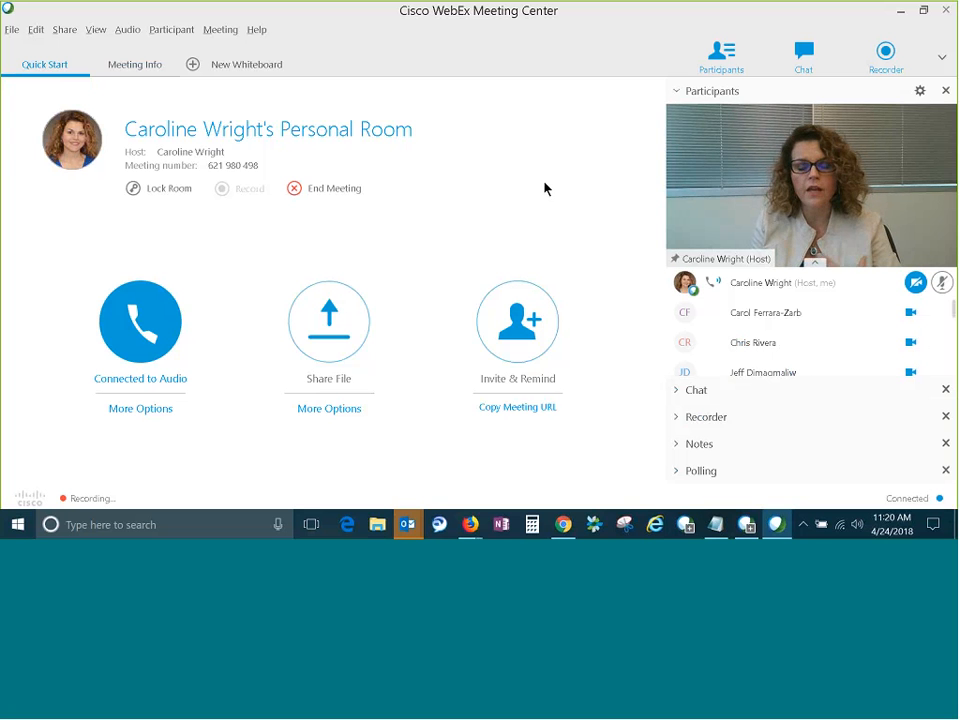
End the personal room meeting for all participants without saving the meeting files.
mouse_move(795, 173)
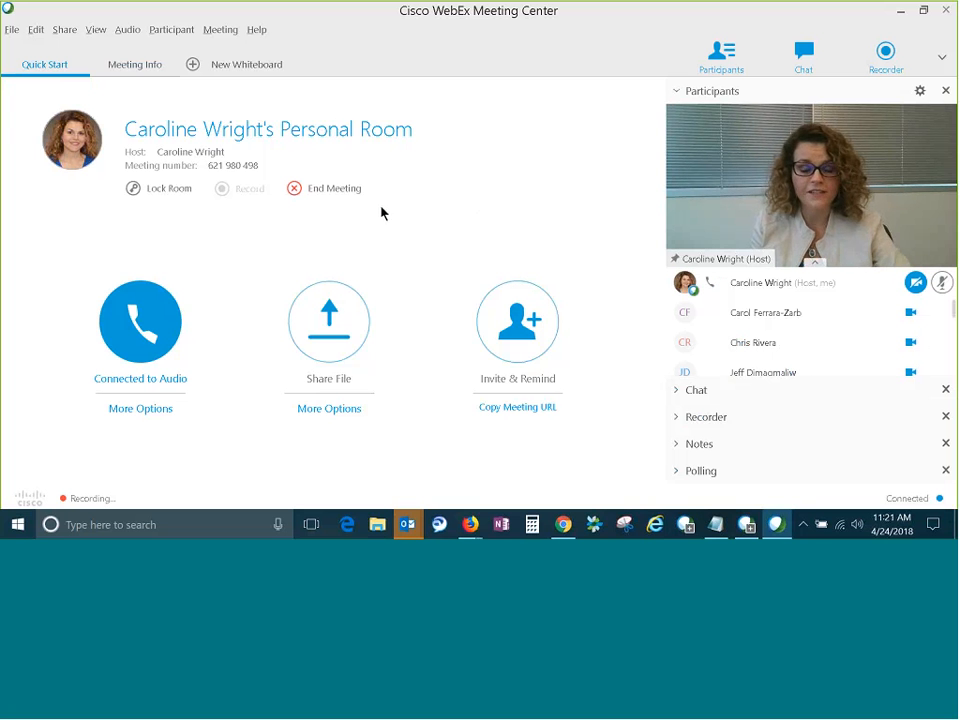
left_click(296, 188)
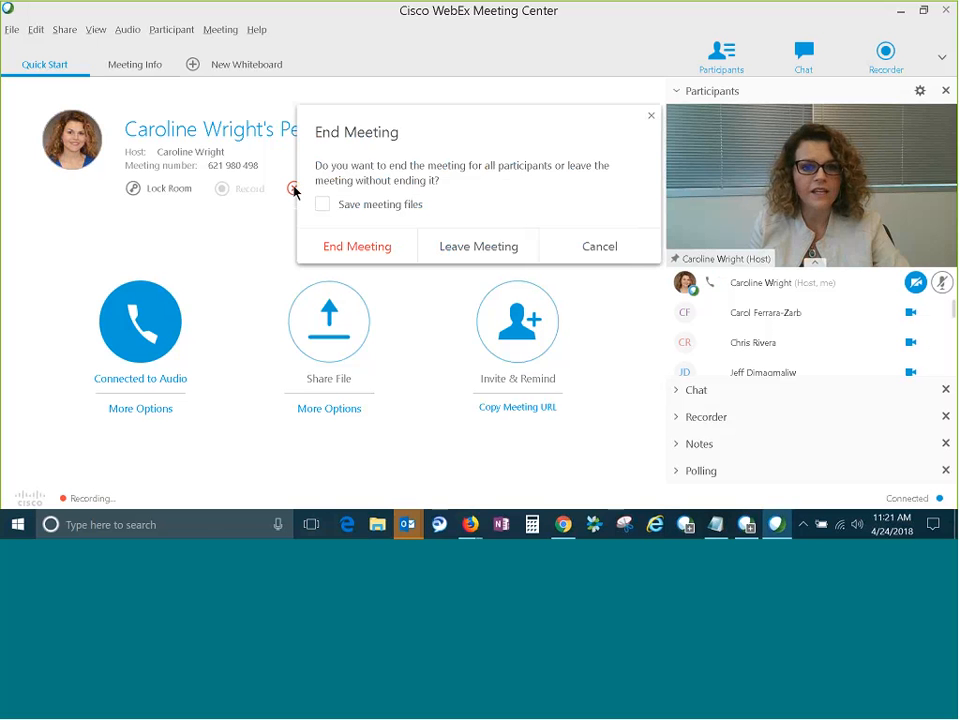
left_click(360, 250)
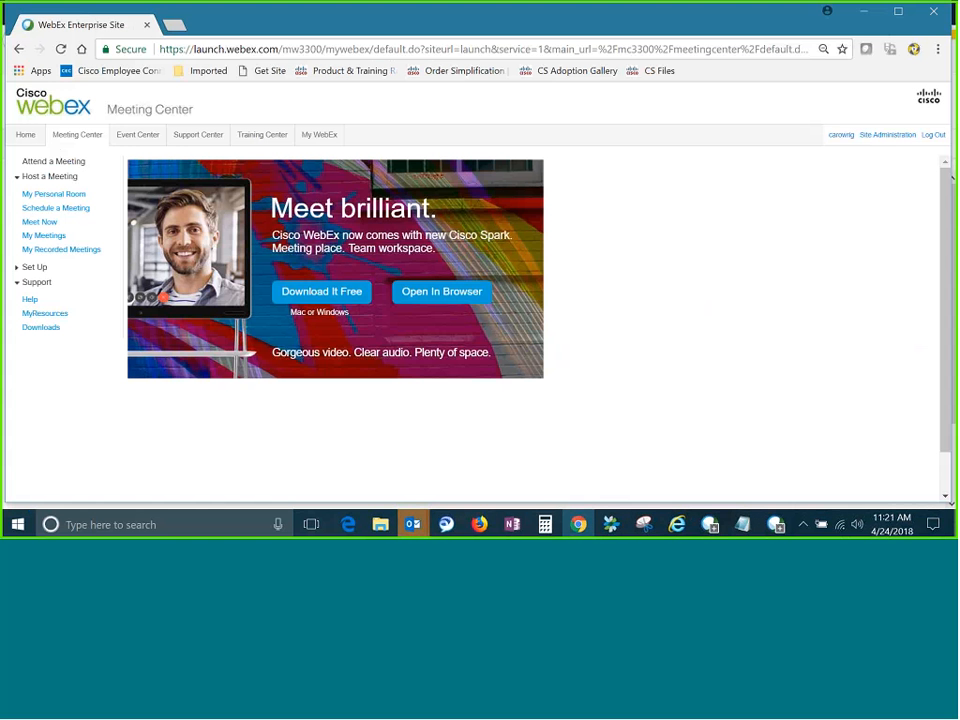
Switch to the Outlook calendar and create a meeting invitation for Monday 5/7/2018 from 9:00 AM to 9:30 AM.
mouse_move(412, 524)
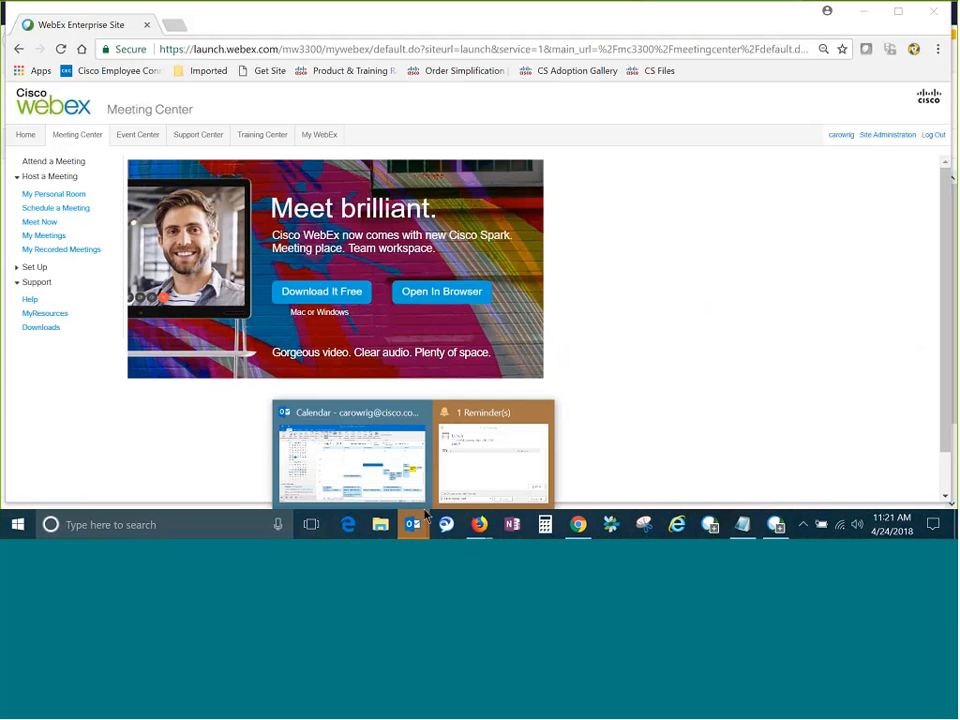
left_click(336, 462)
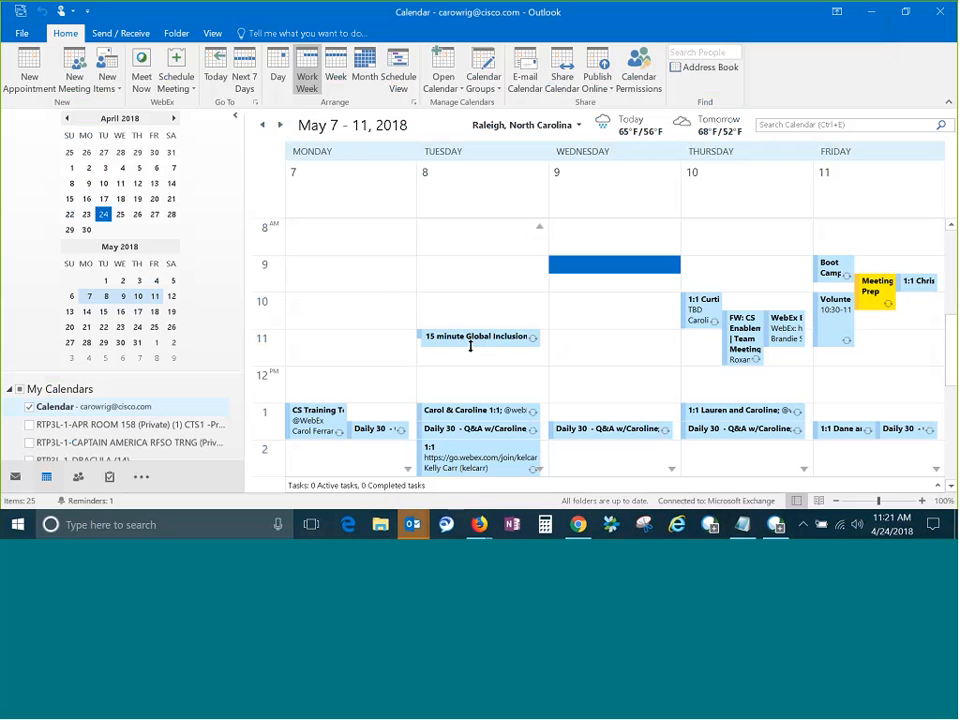
double_click(360, 270)
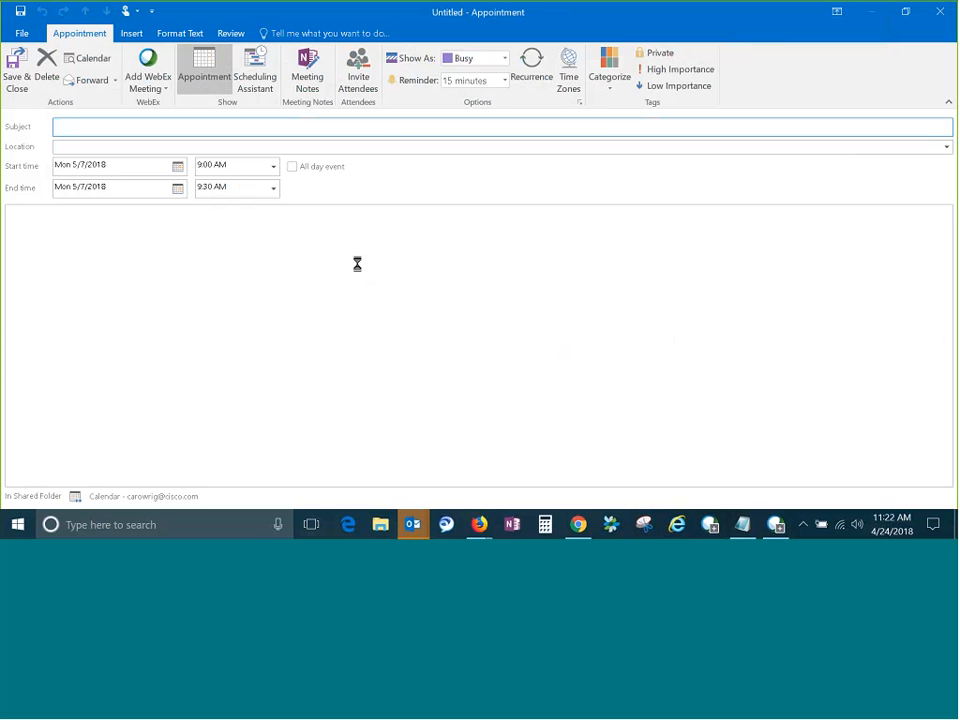
left_click(358, 80)
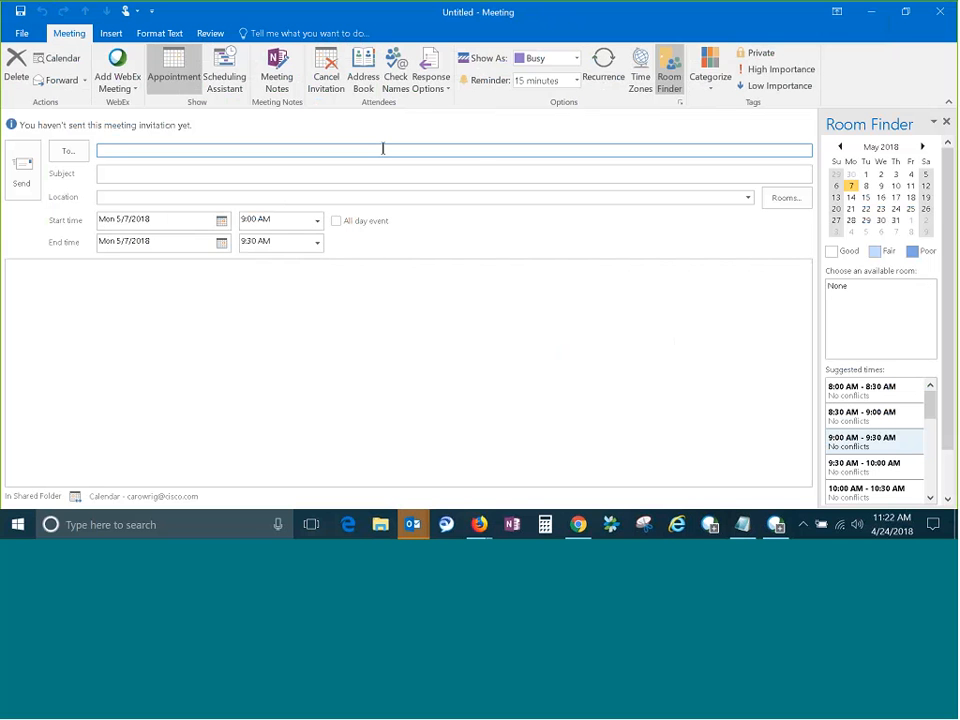
Address the meeting invitation to two colleagues picked from the suggested contacts.
type("n")
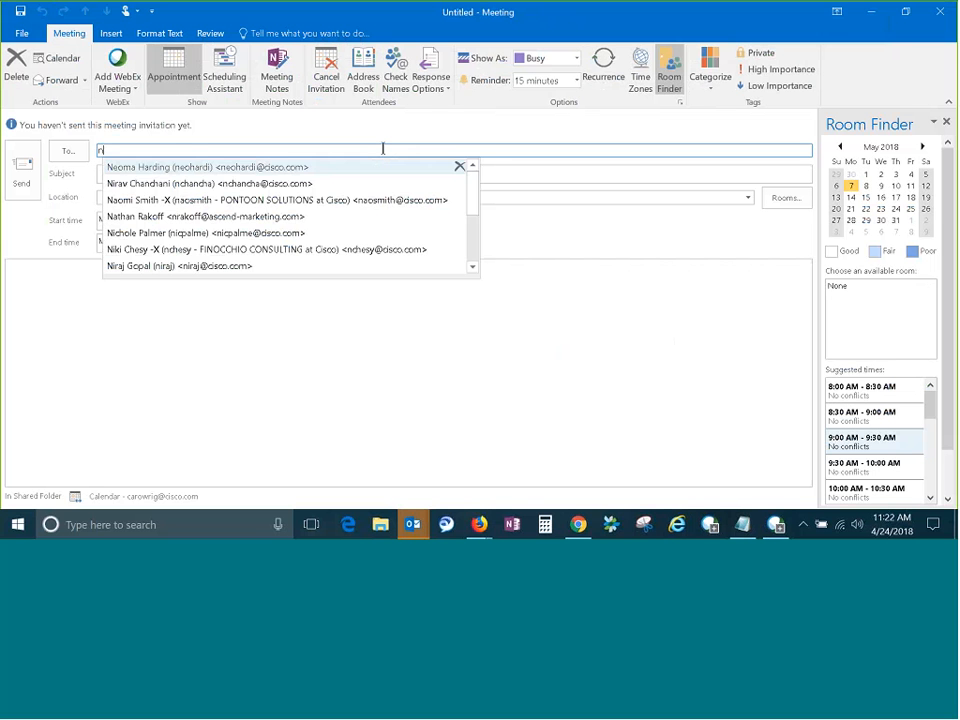
type("e")
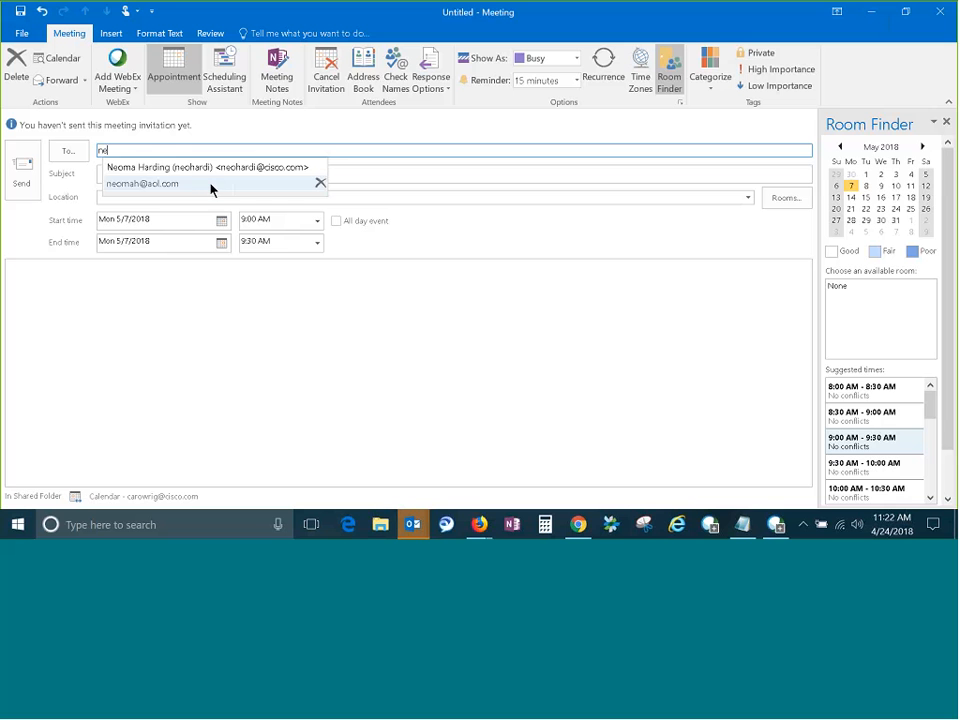
left_click(203, 169)
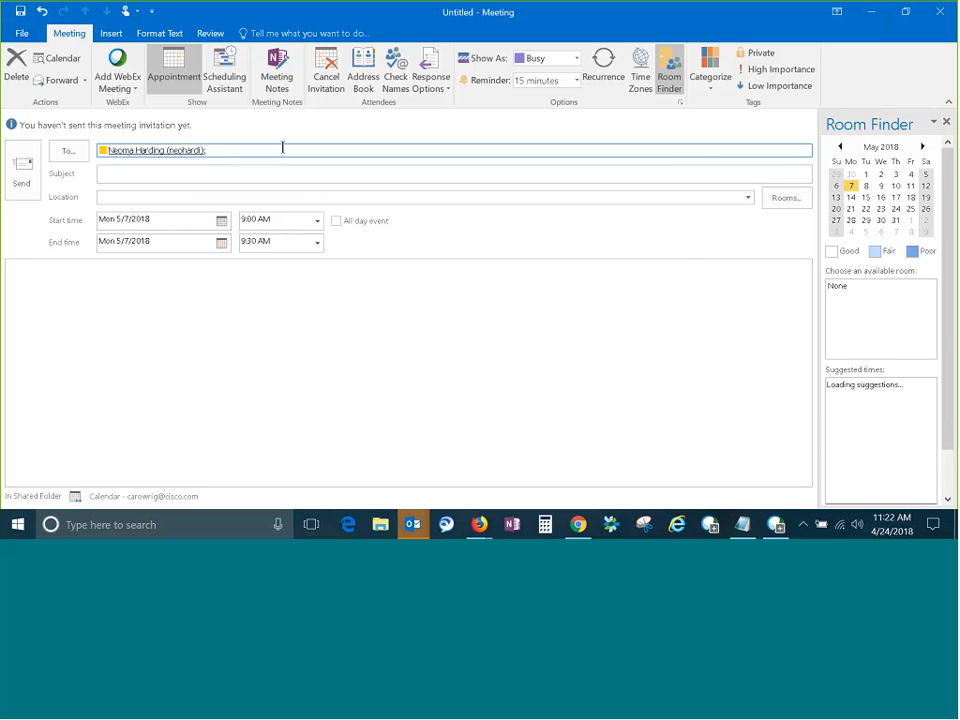
type("ca")
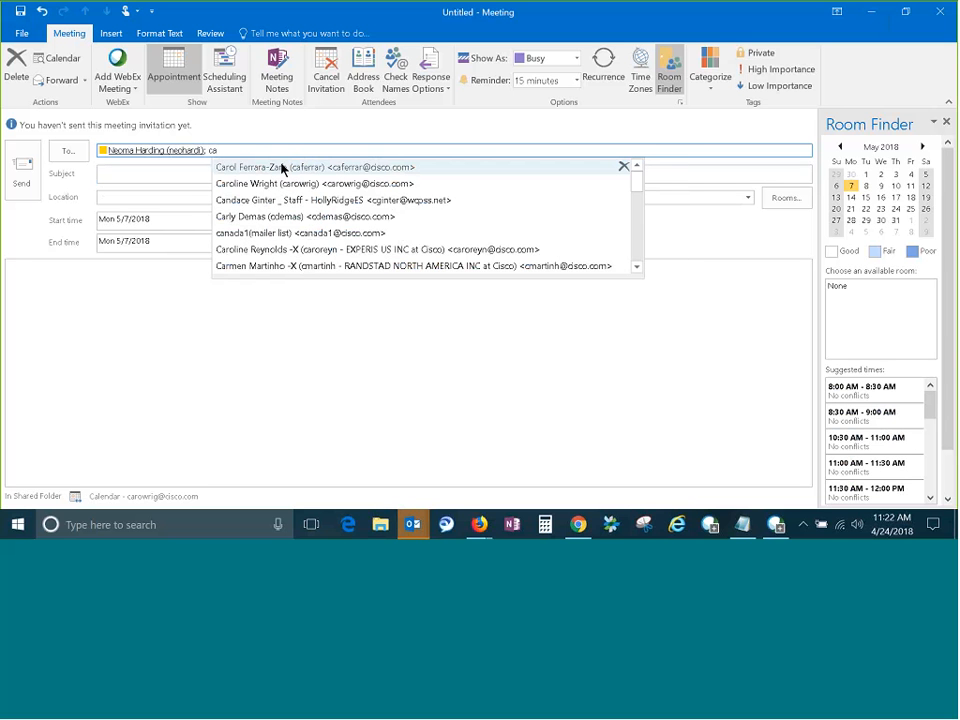
left_click(282, 168)
Enter Test as the invitation's subject and Webex as its location.
left_click(272, 171)
type("T")
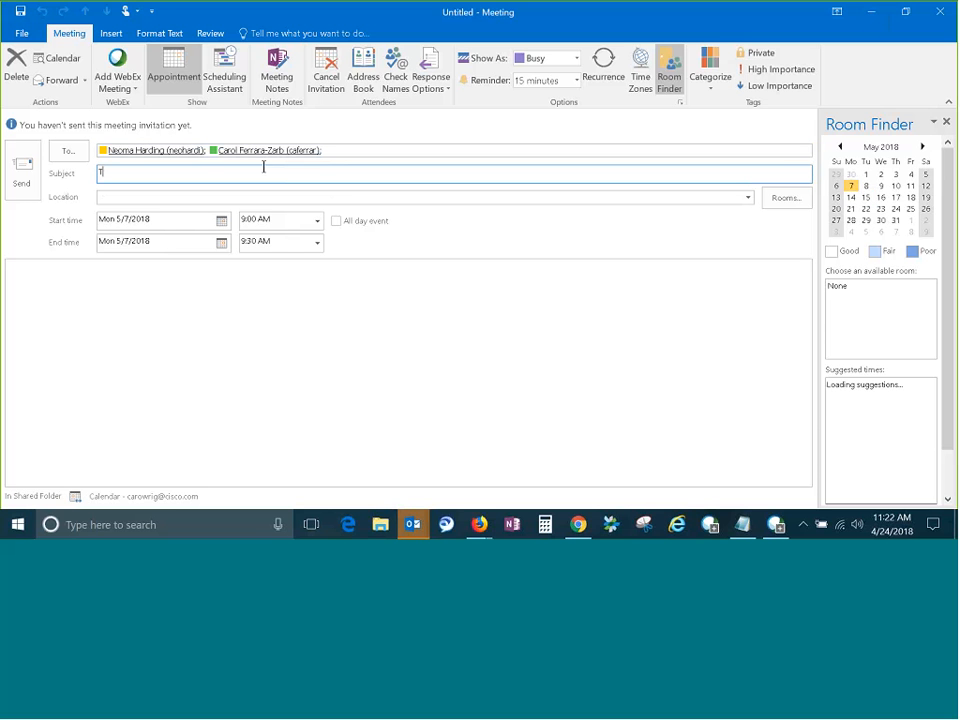
type("est")
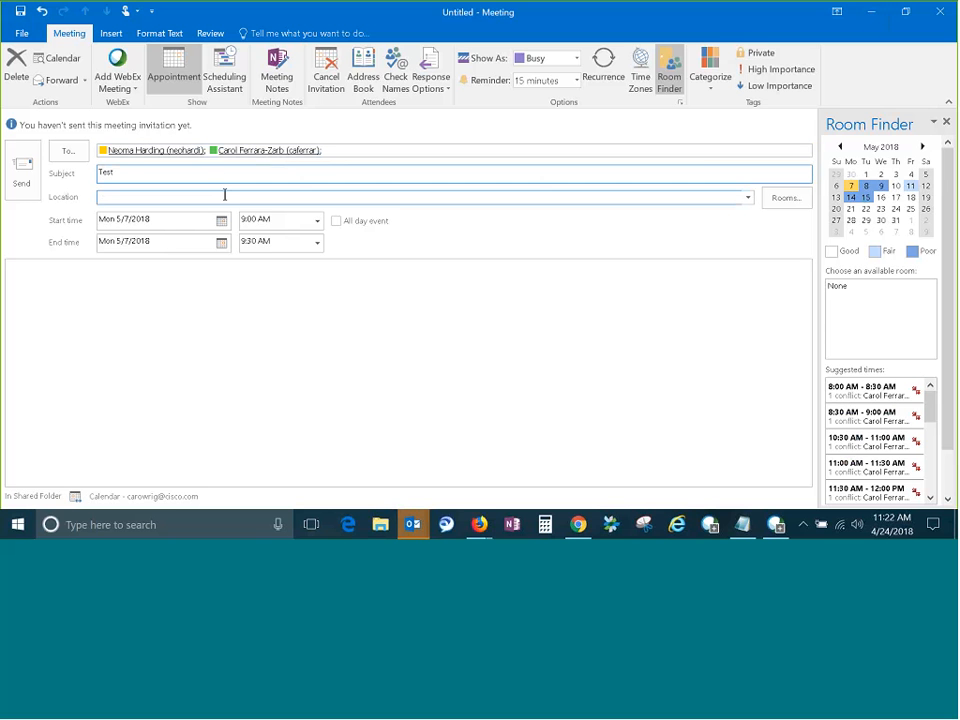
left_click(224, 196)
type("We")
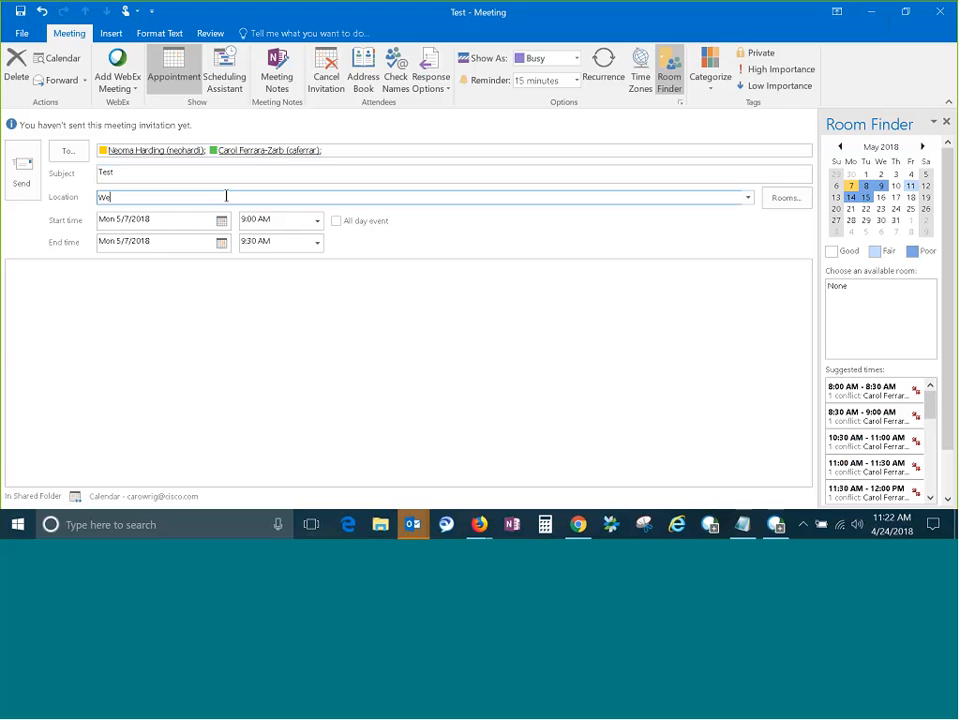
type("bex")
Add a WebEx meeting to the invitation and choose No Tone as its entry and exit tone.
left_click(117, 66)
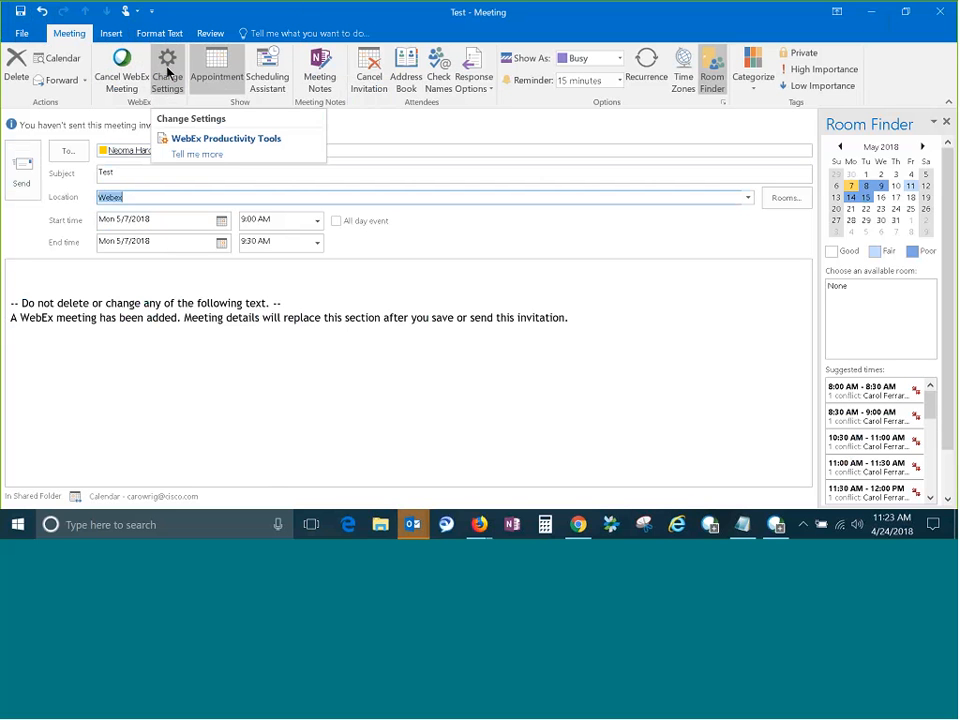
left_click(175, 71)
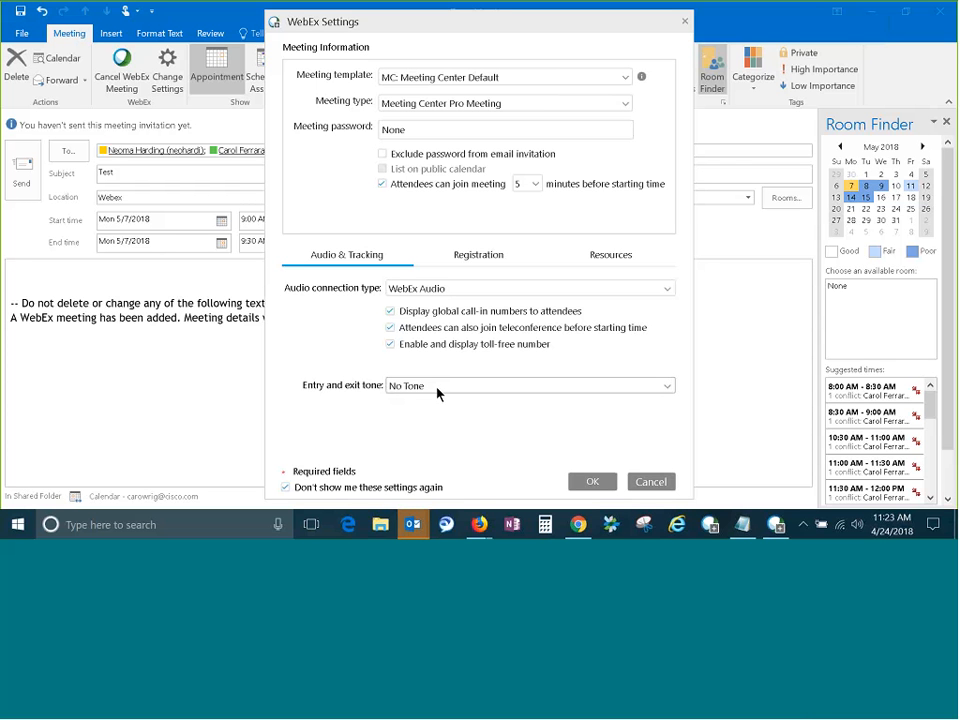
left_click(669, 389)
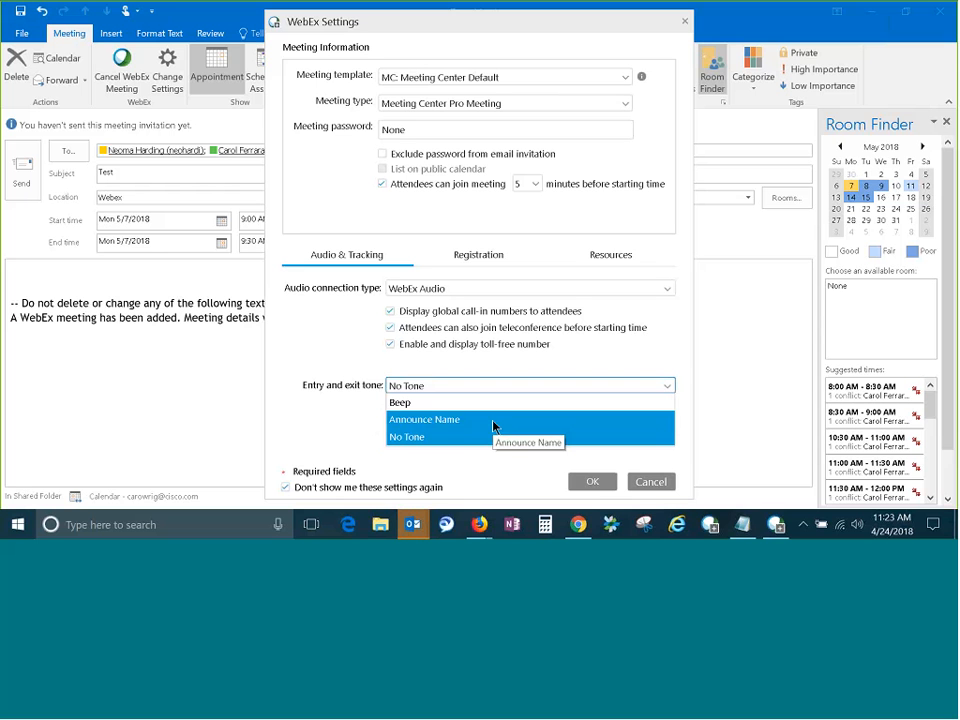
left_click(460, 440)
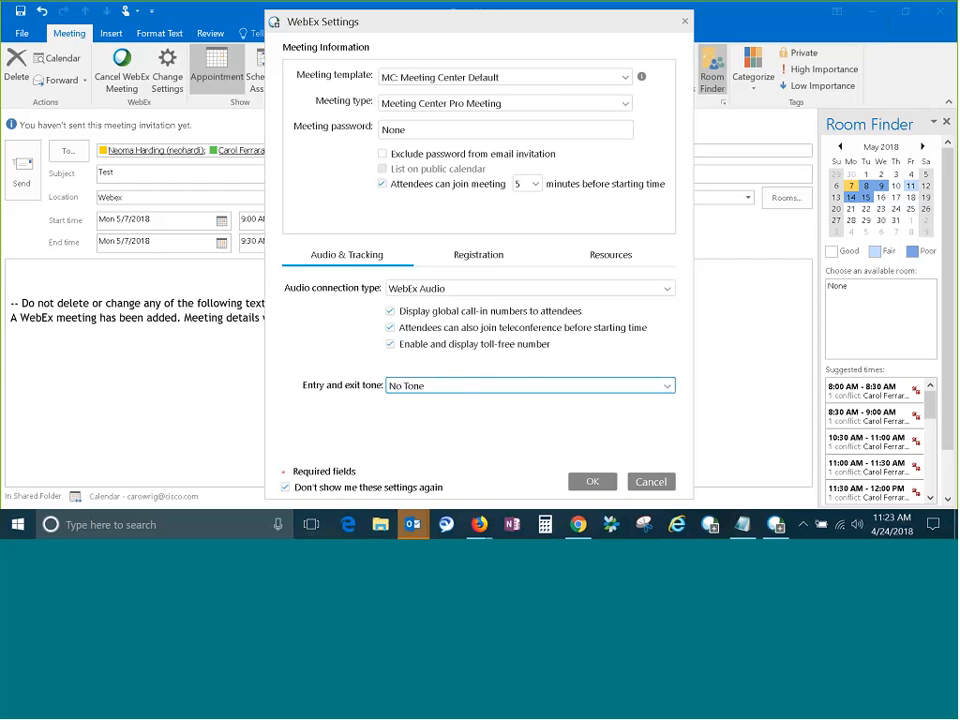
Designate the first invitee as alternate host in the WebEx meeting's resources and accept the settings.
left_click(620, 263)
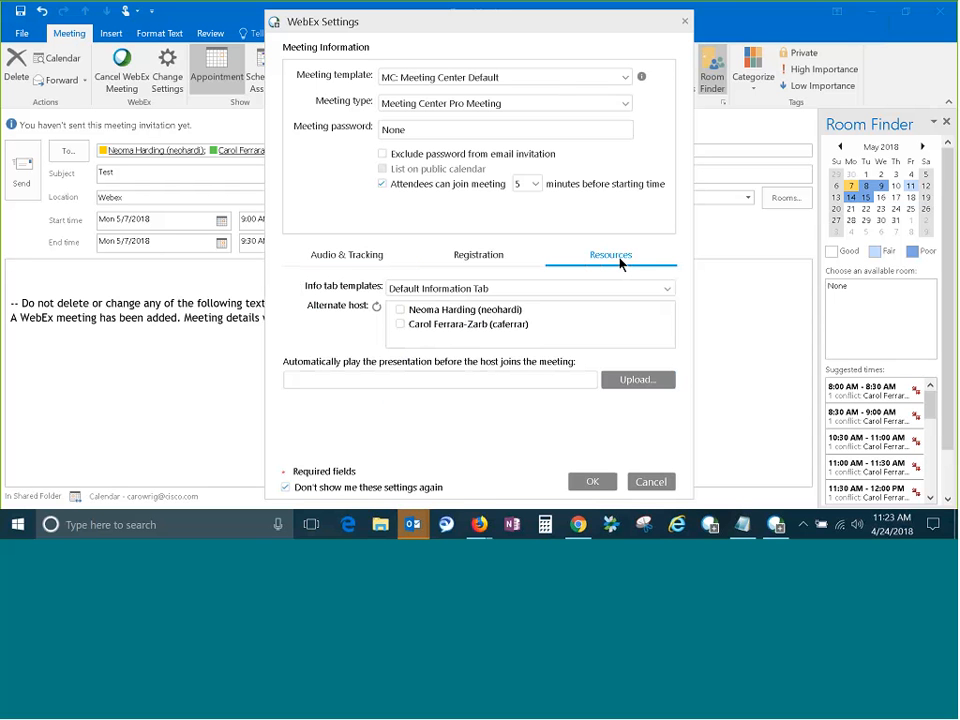
left_click(401, 311)
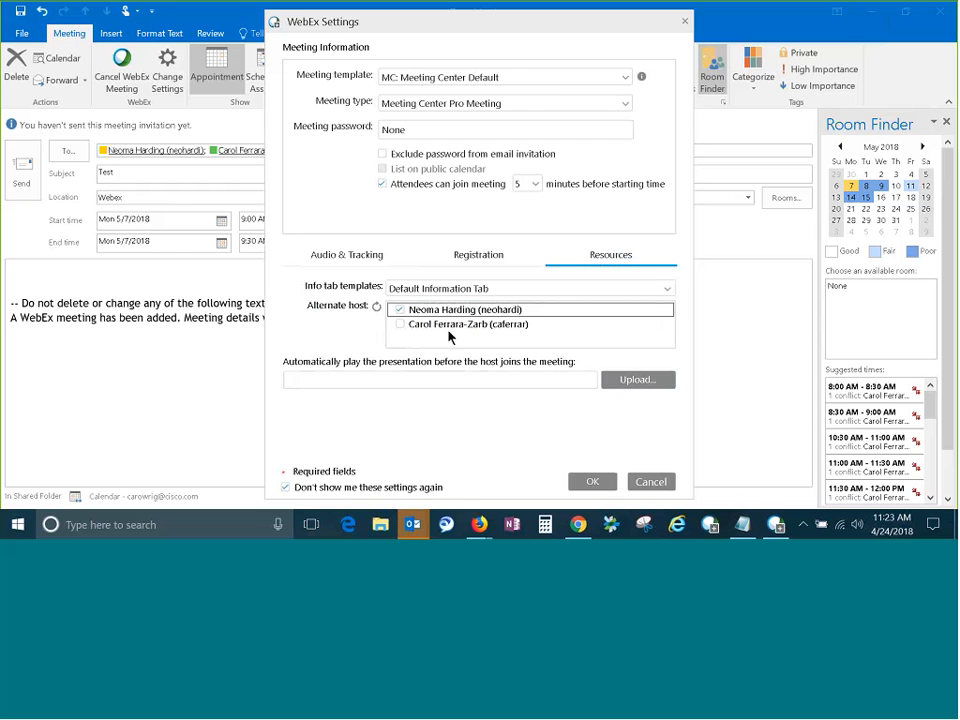
left_click(582, 484)
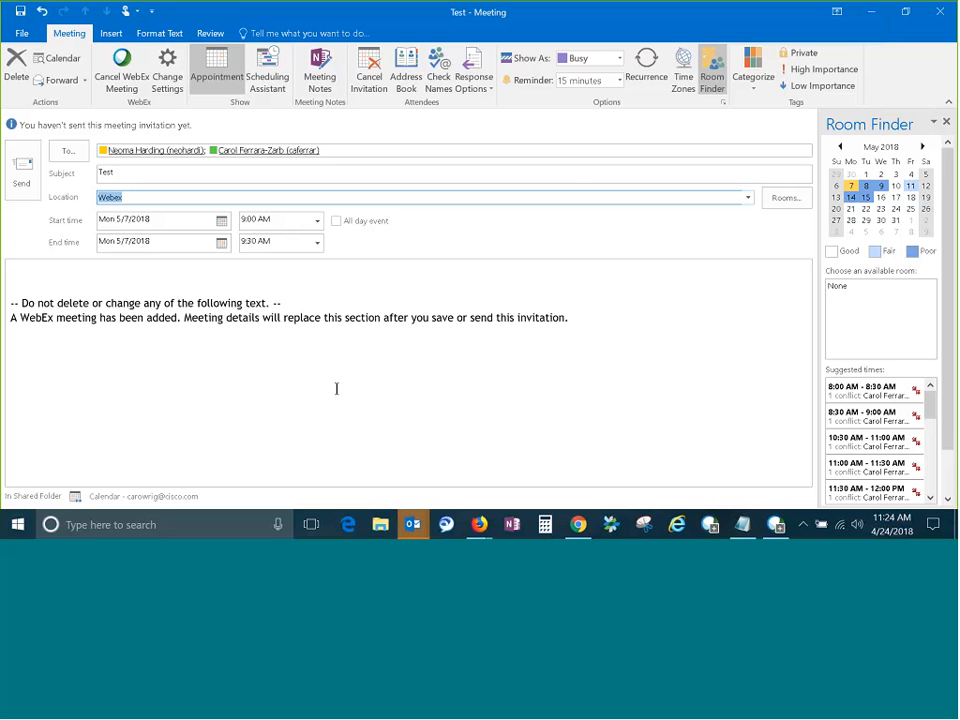
Close the Test meeting invitation without saving changes or sending it.
left_click(940, 12)
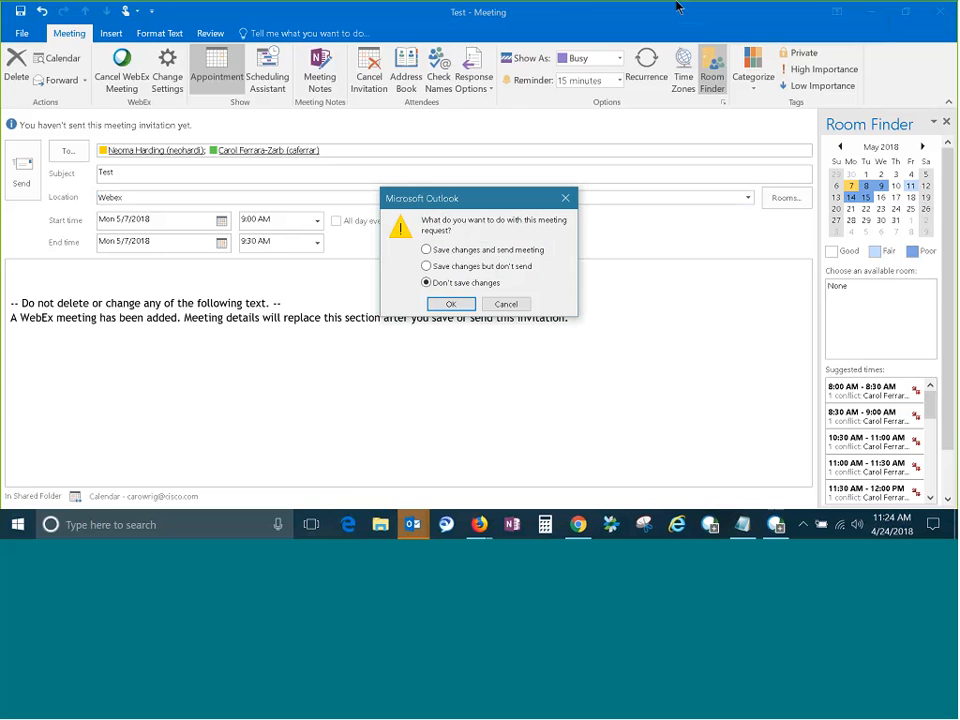
left_click(453, 303)
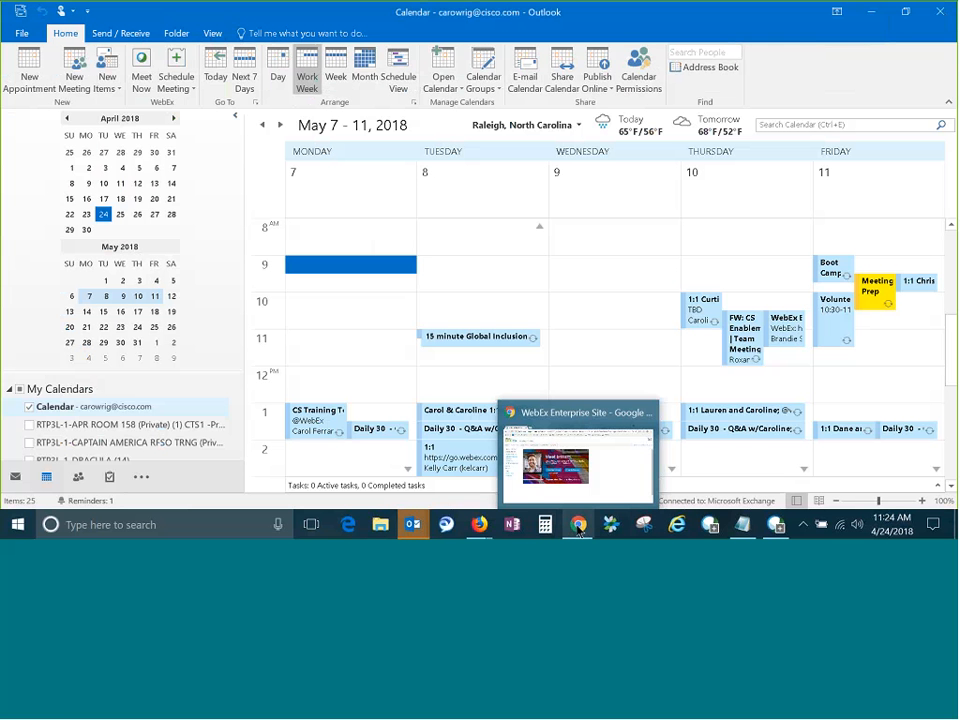
Switch to the WebEx site in Chrome and open the Scheduling Options in the My WebEx preferences.
left_click(578, 526)
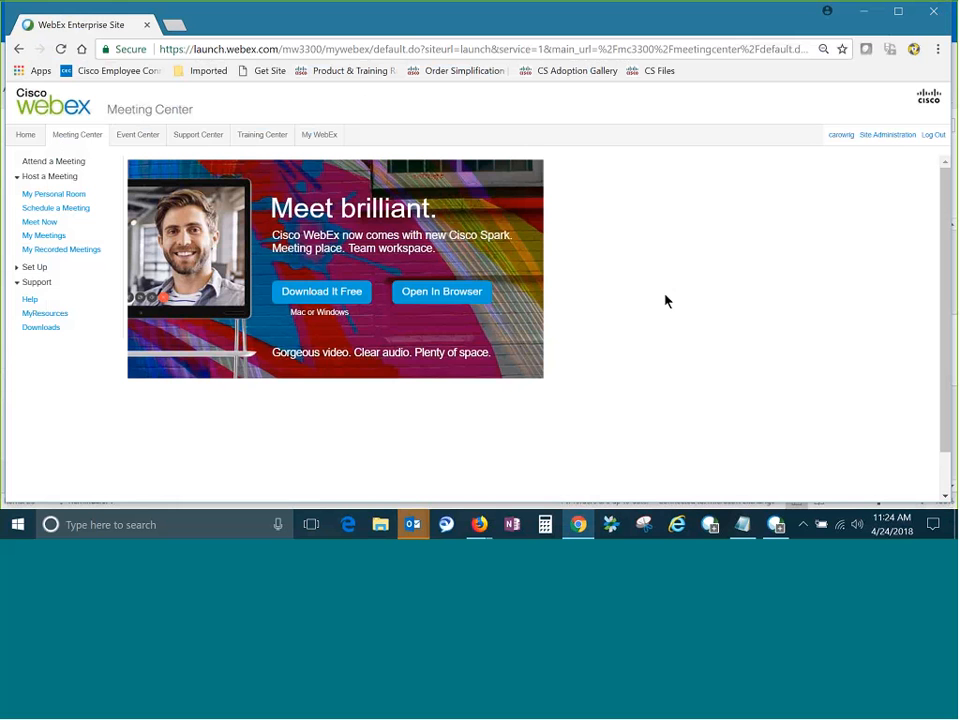
left_click(325, 138)
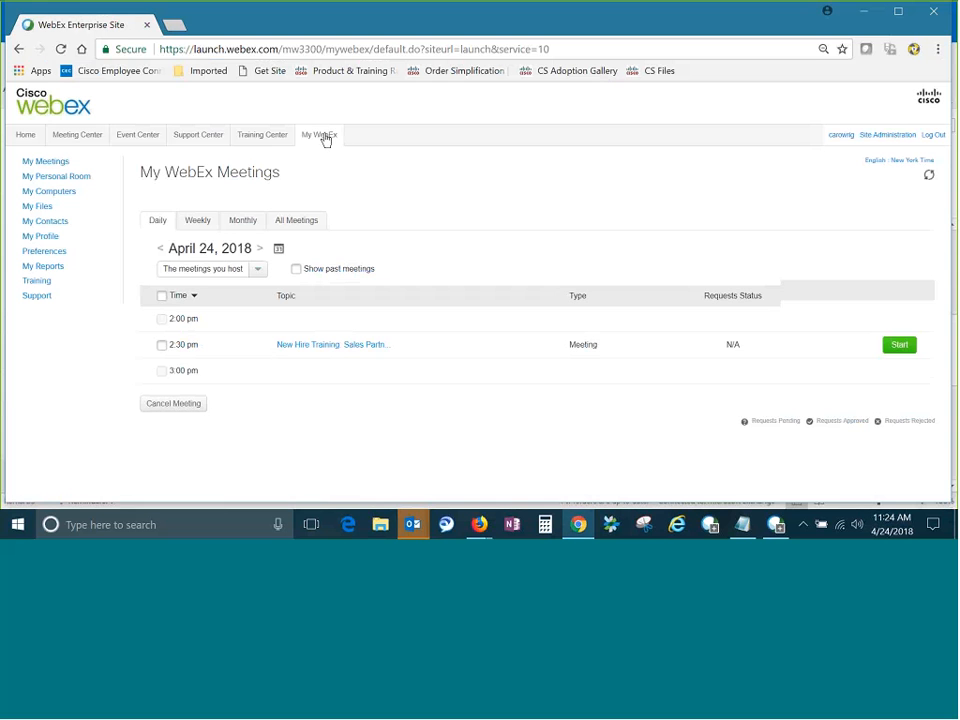
left_click(37, 256)
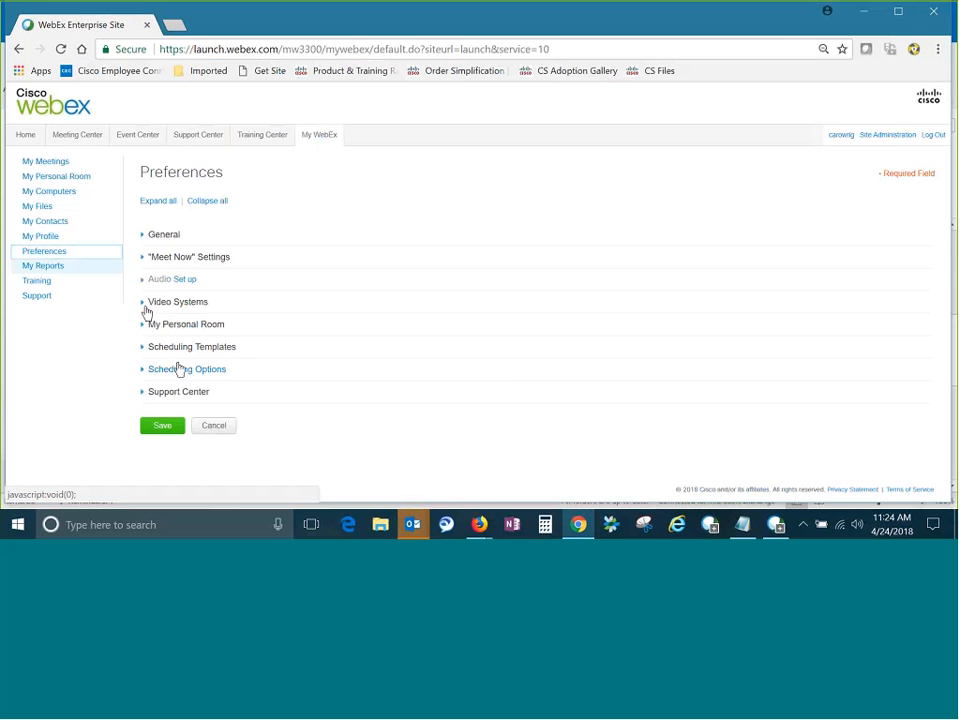
left_click(172, 371)
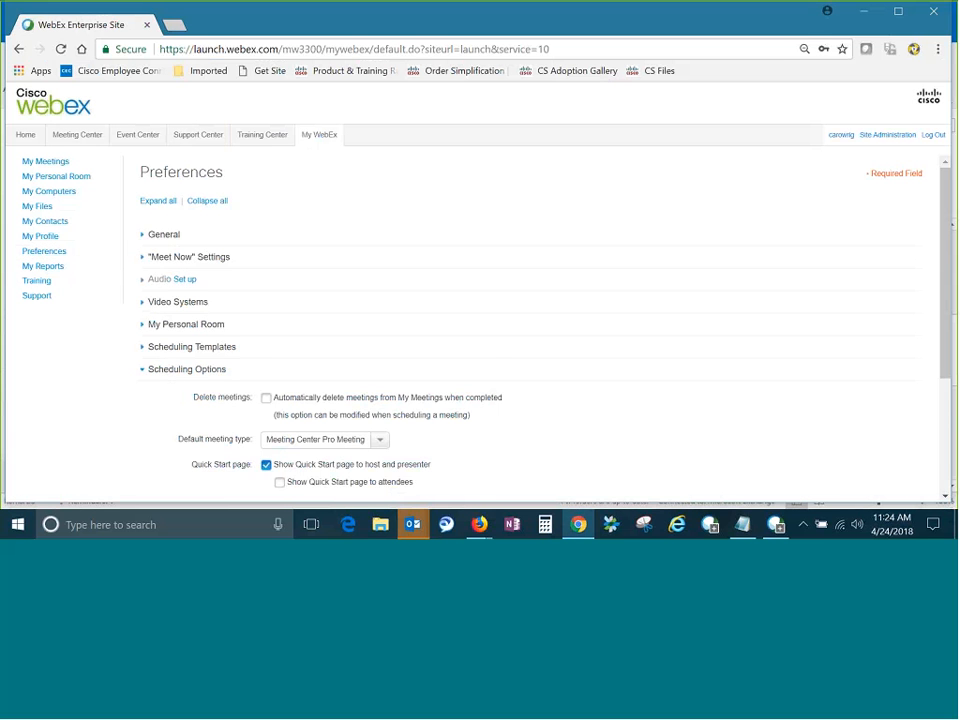
scroll(636, 415, "down", 3)
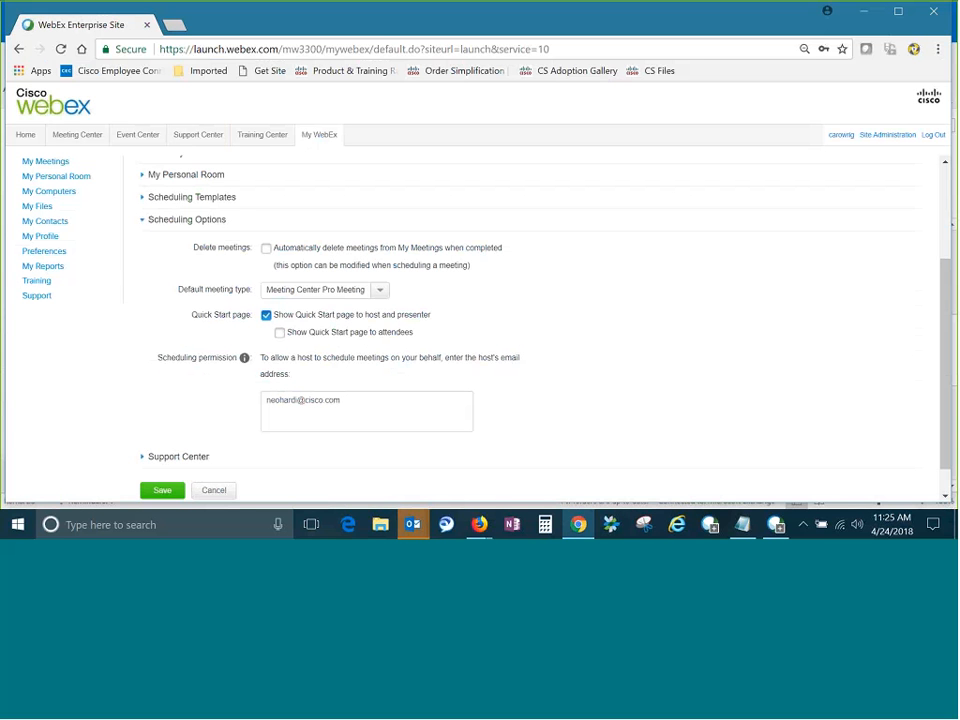
Check the scheduling permission for hosts who may schedule on your behalf, save the preferences and acknowledge the confirmation.
mouse_move(246, 365)
left_click(163, 490)
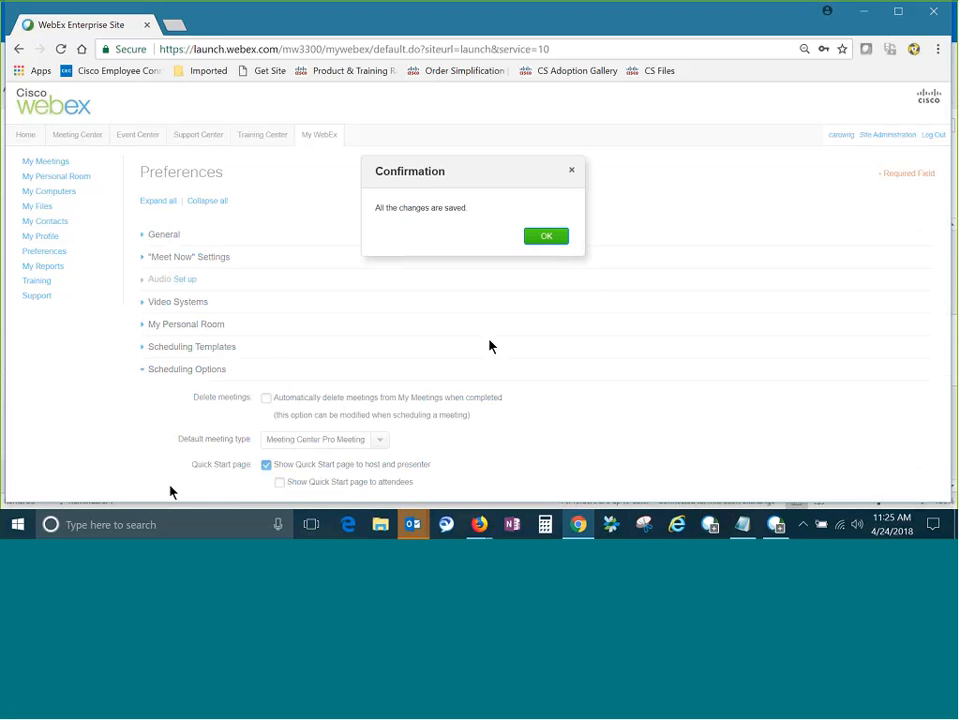
left_click(562, 237)
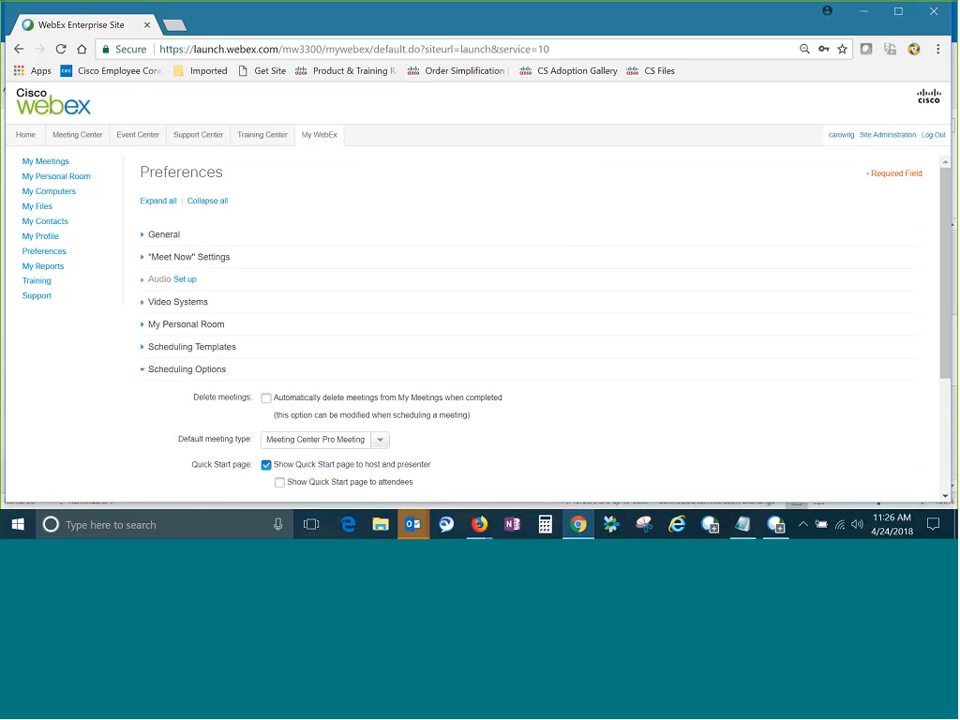